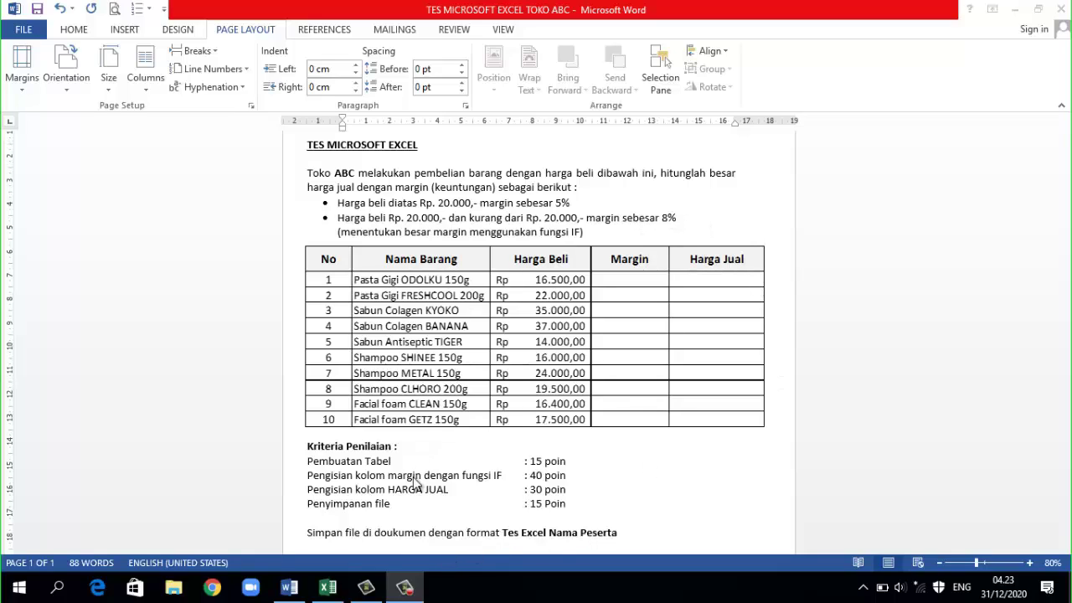
- Bring up the product-table workbook, close the add-ins warning, and nudge the task picture up
left_click(332, 592)
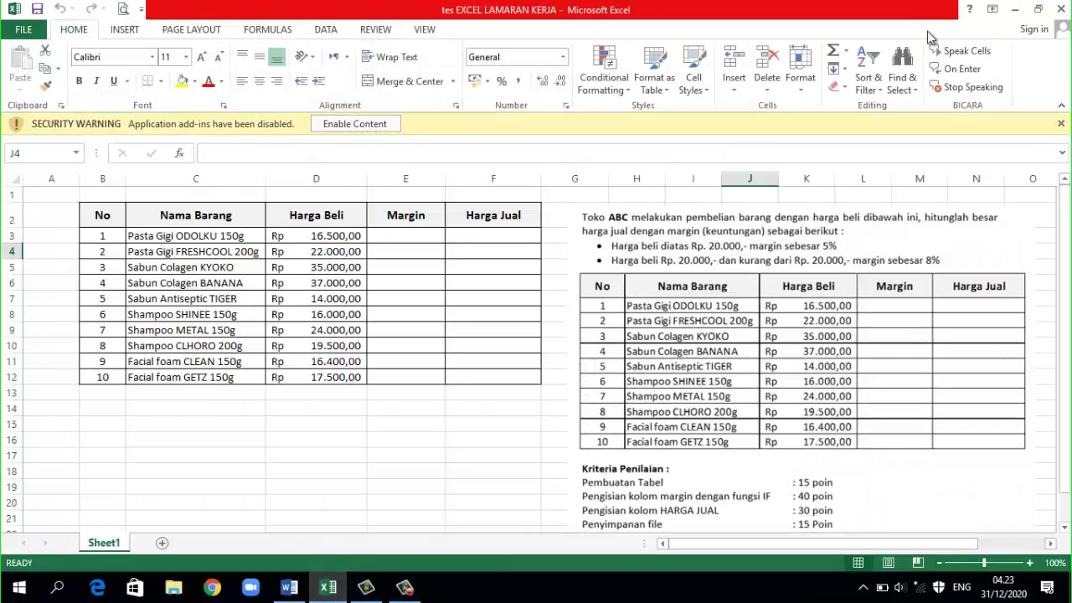
left_click(1063, 124)
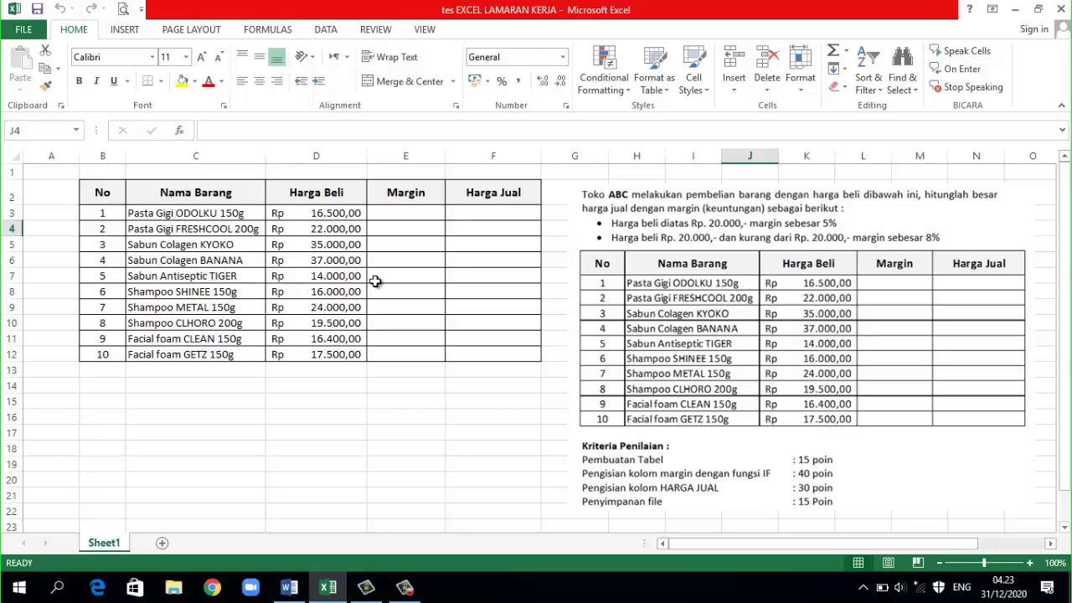
left_click(667, 264)
left_click_drag(668, 266, 668, 262)
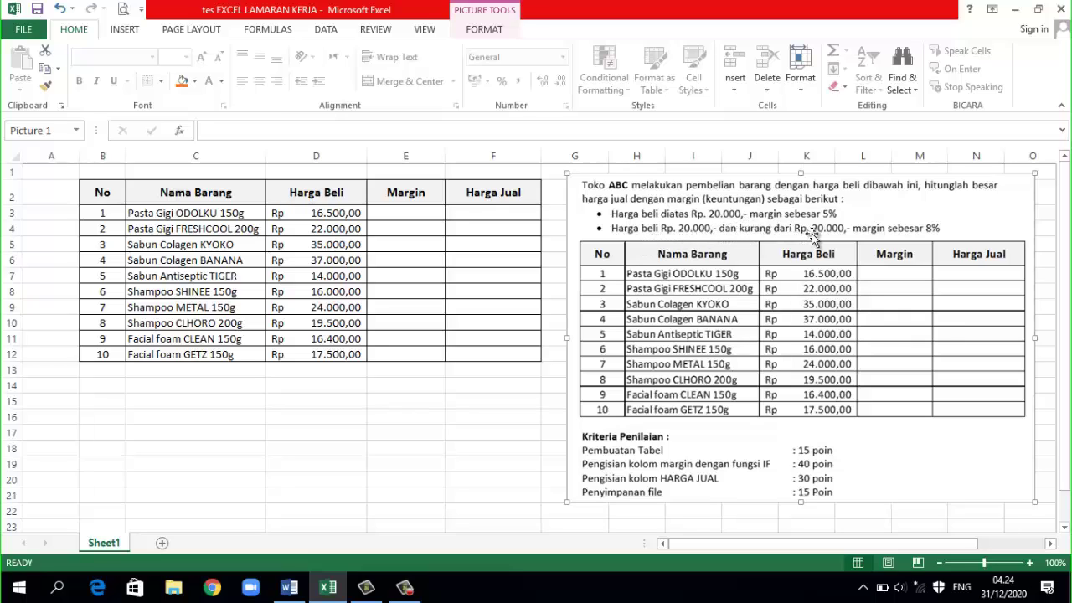
- Enter =IF(D3>20000;5%;8%) in E3, so the first Margin shows 8%
left_click(400, 216)
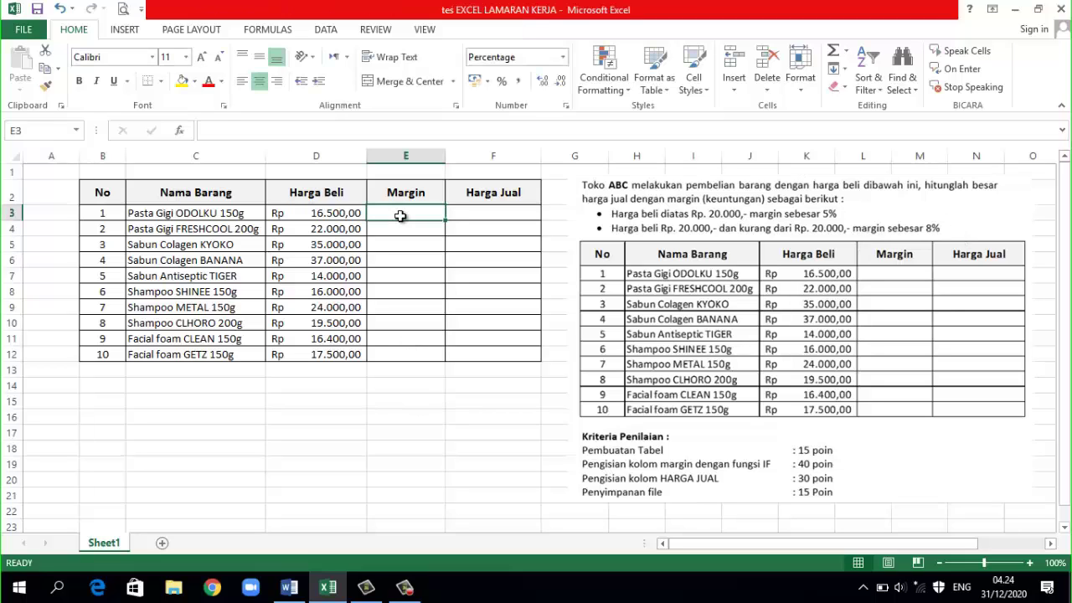
type("=")
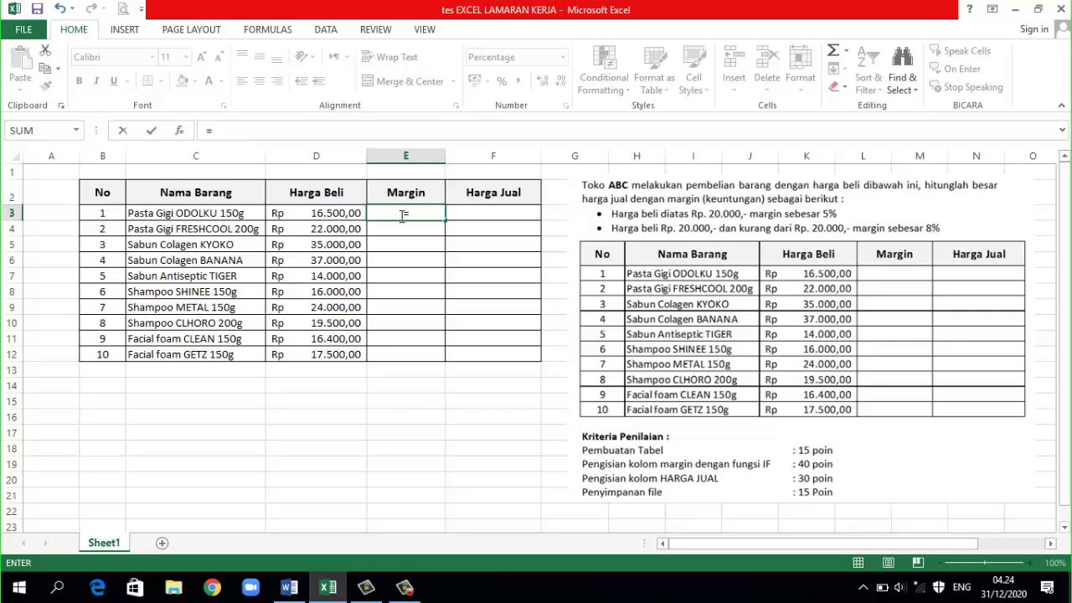
type("if")
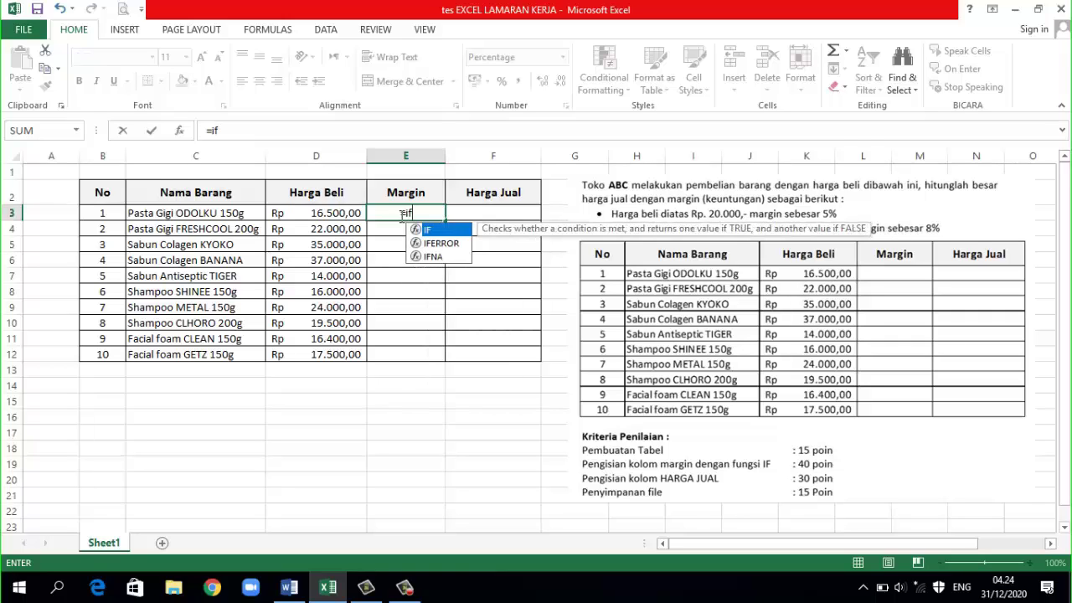
type("(")
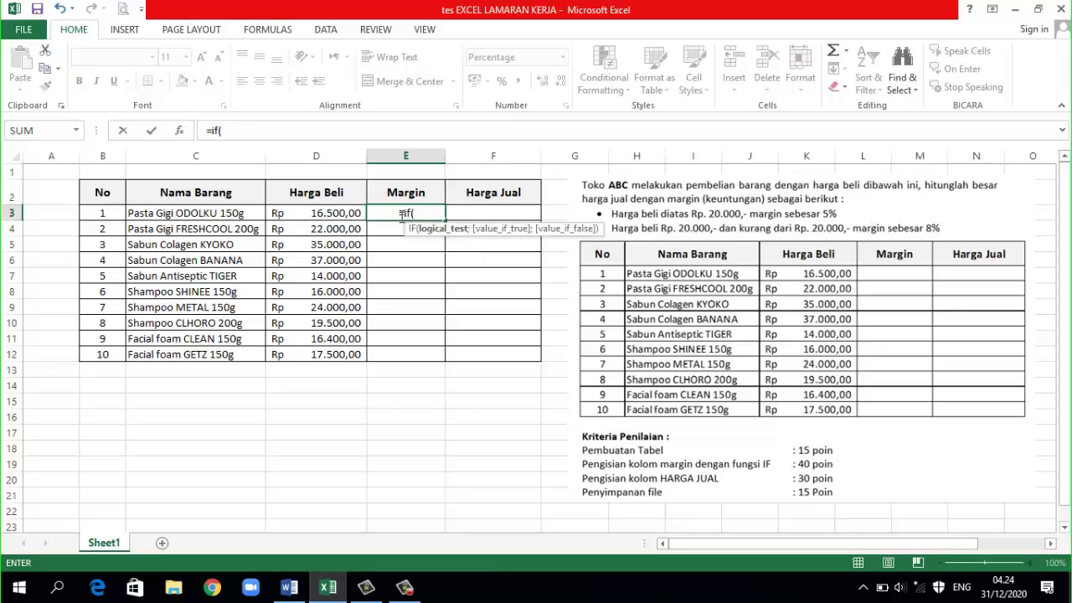
left_click(318, 216)
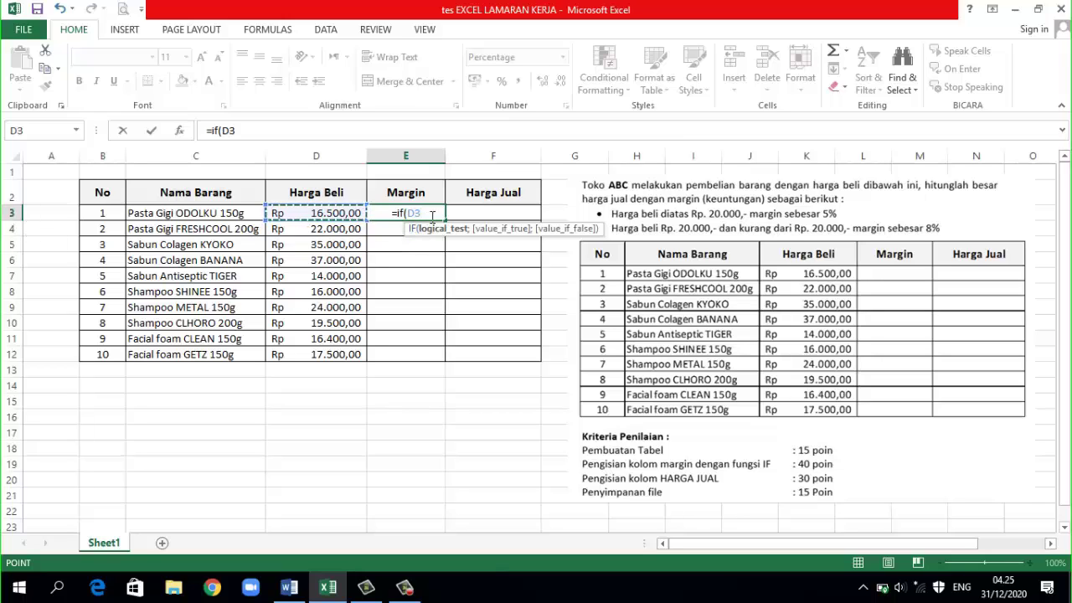
type(">")
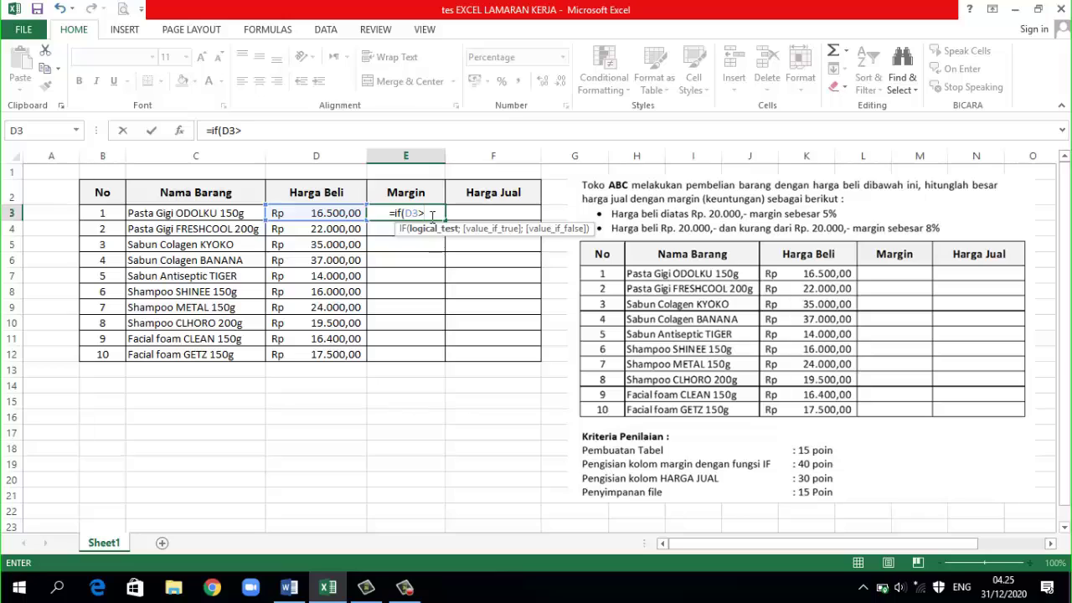
type("20")
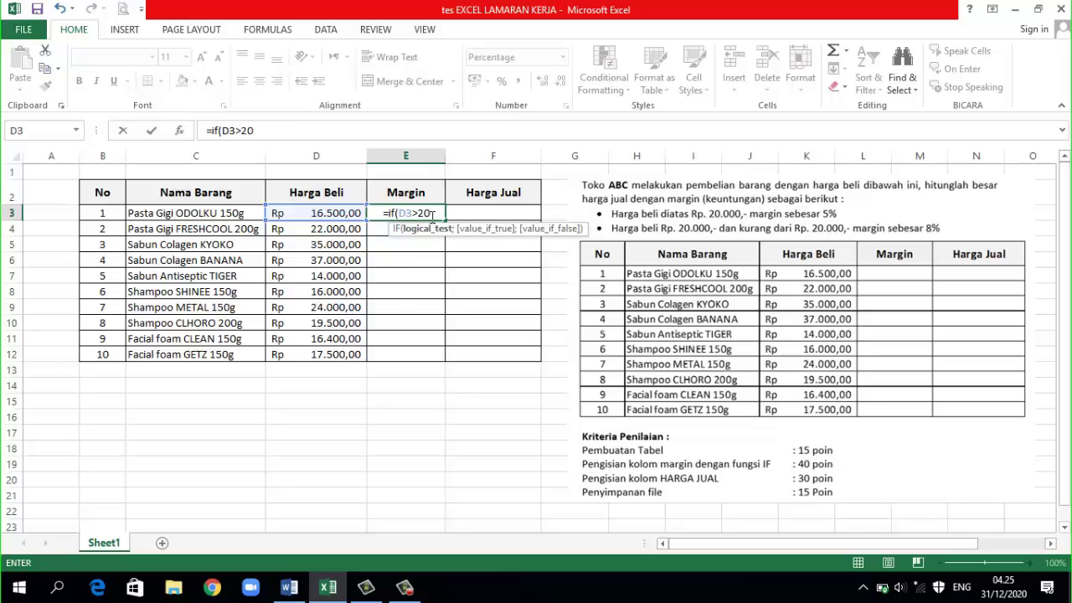
type("000")
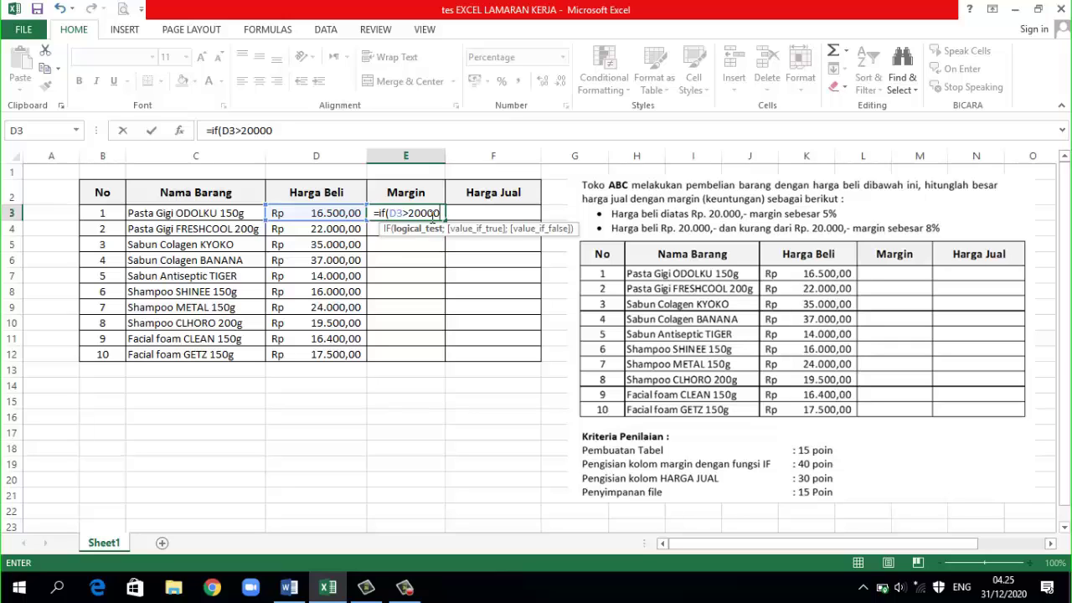
type(";")
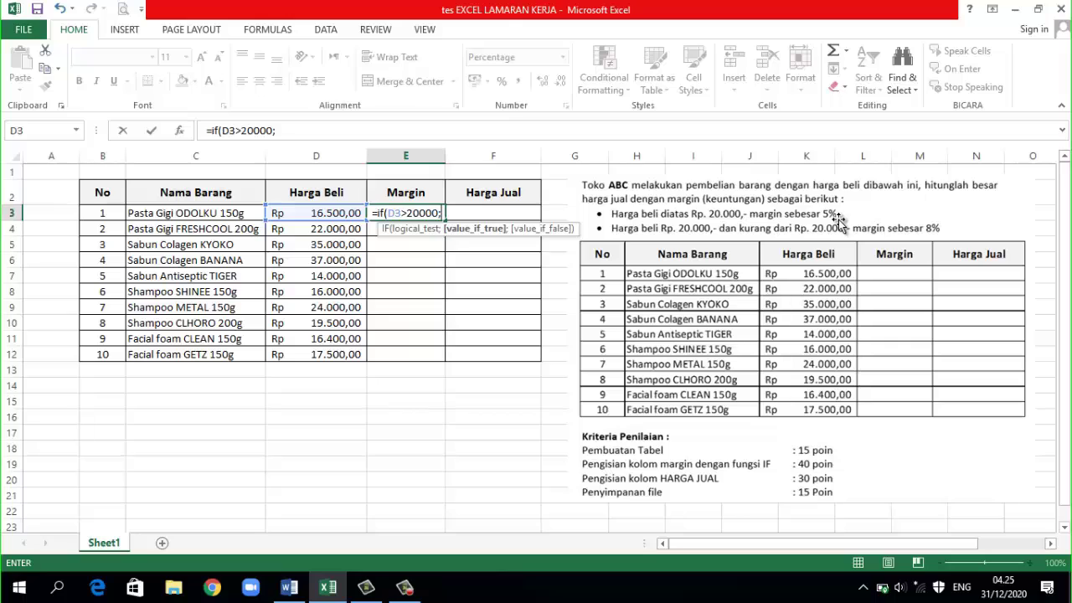
type("5")
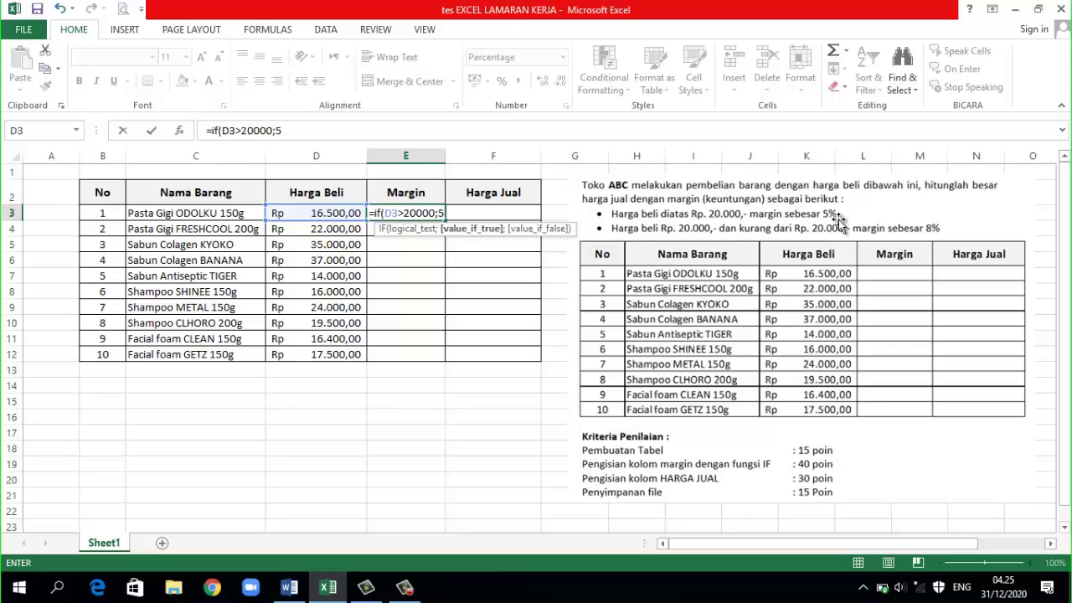
type("%")
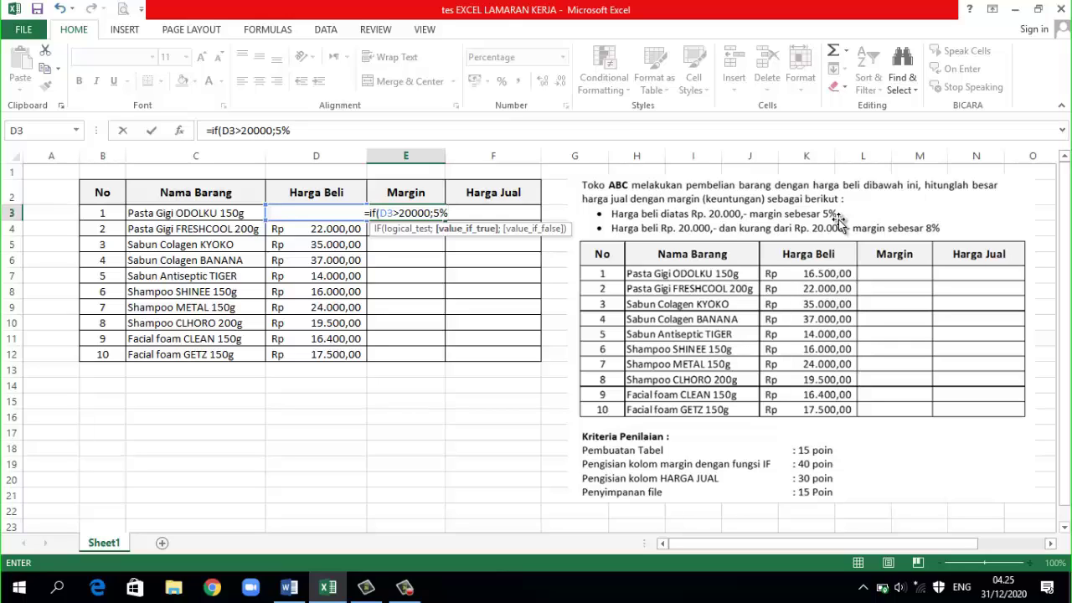
type(";")
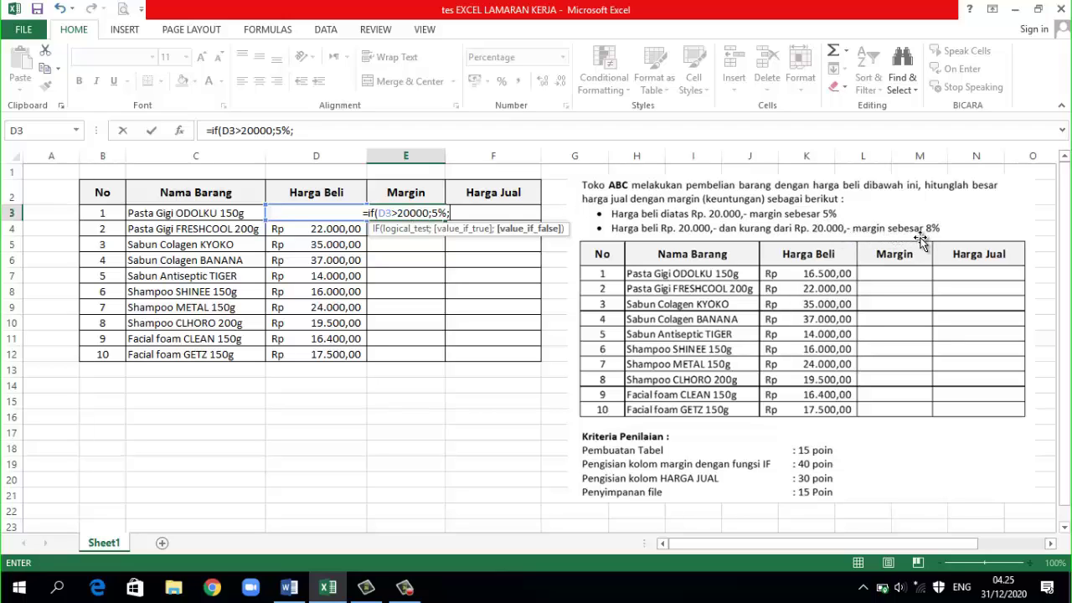
type("8")
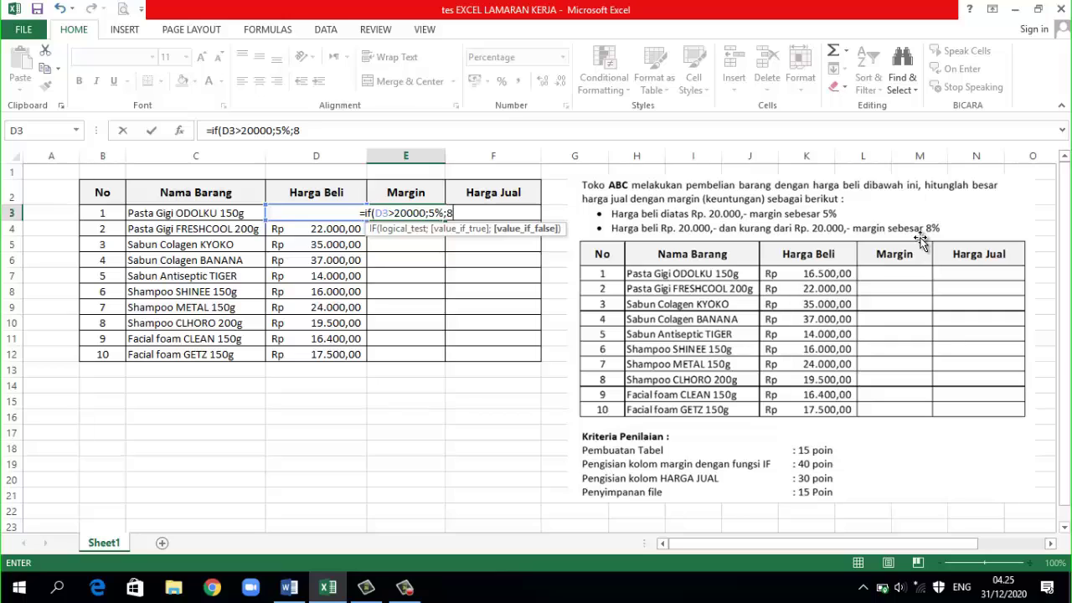
type("%")
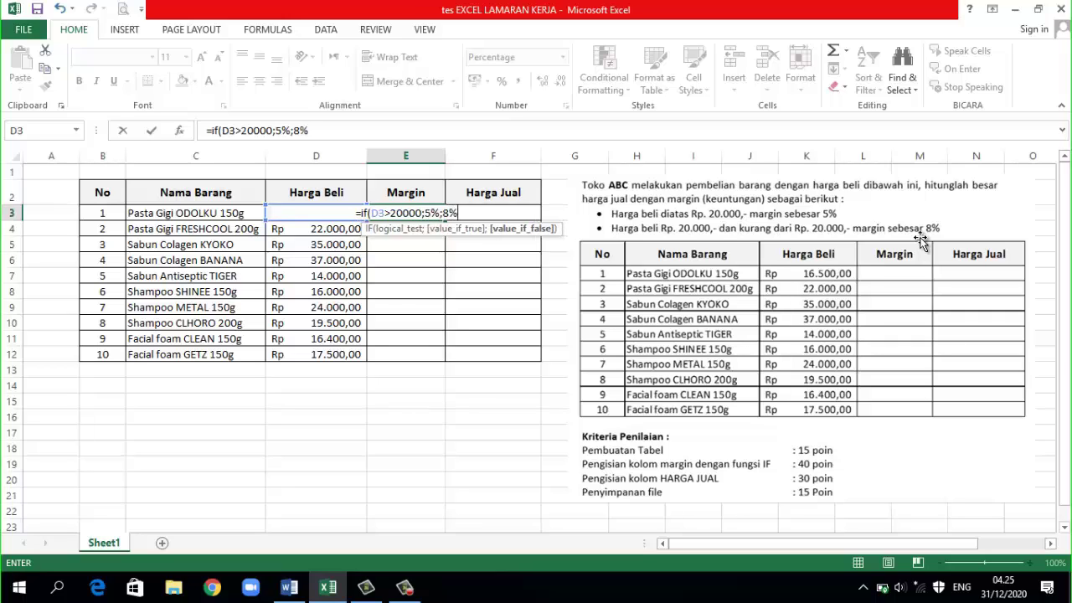
type(")")
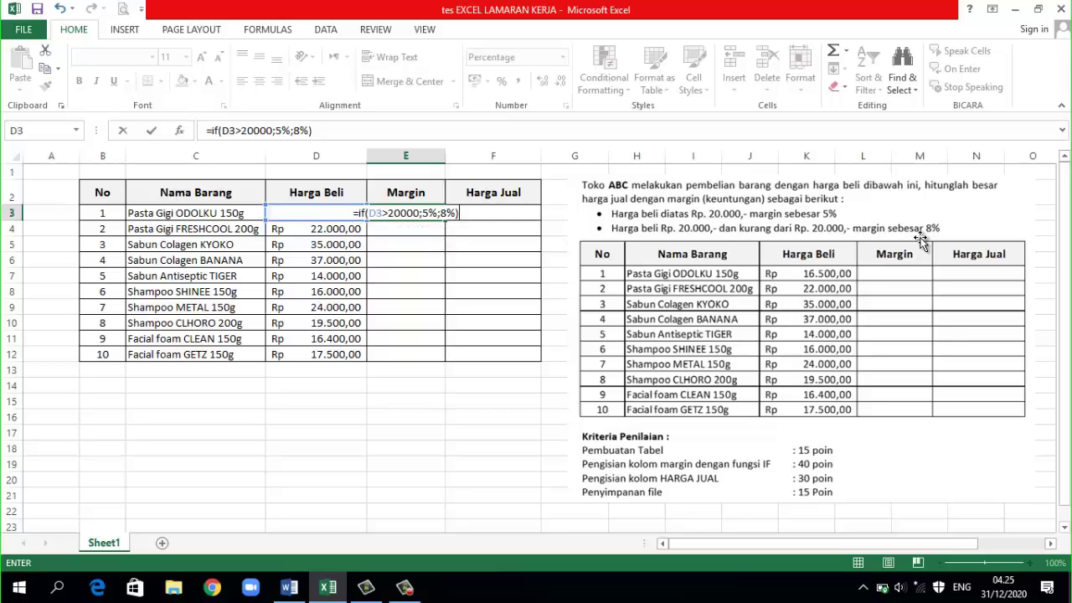
key("Return")
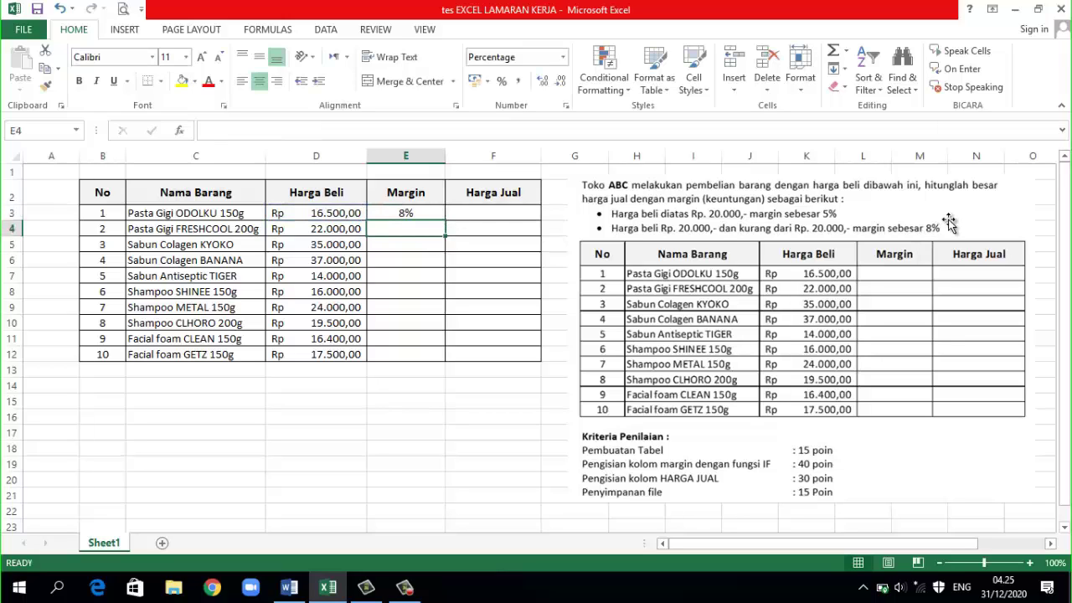
- Fill E3's margin formula down to E12, then check the values in D3, D4 and E3
left_click(397, 210)
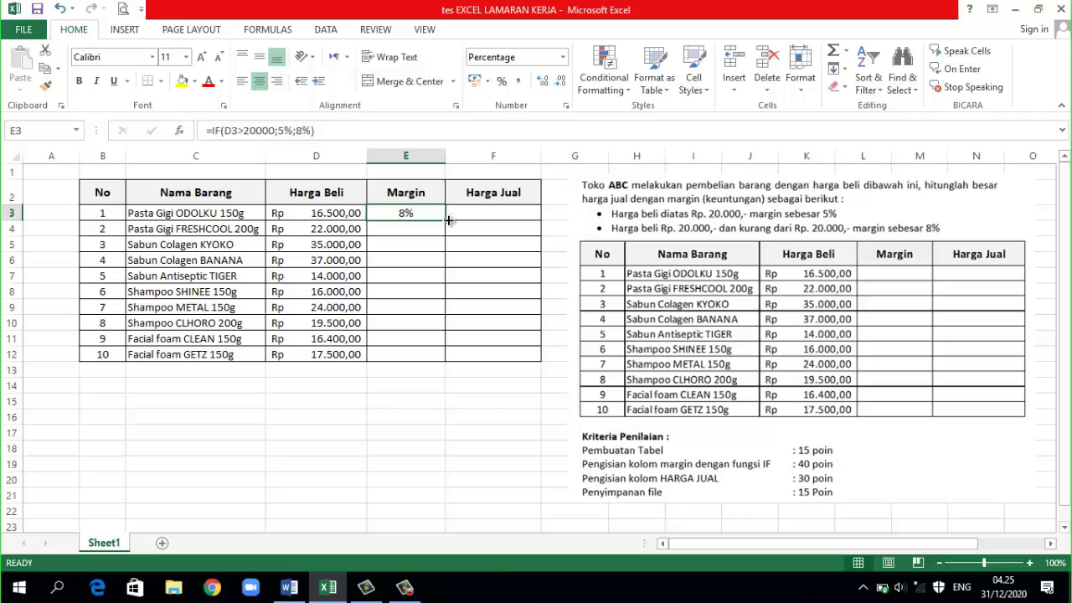
left_click_drag(445, 220, 451, 358)
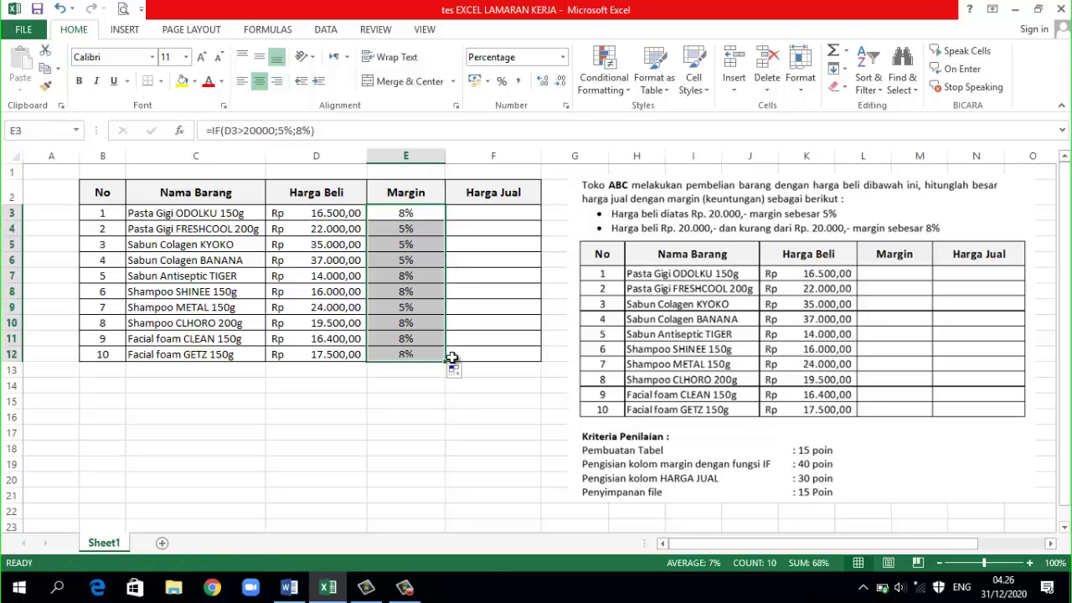
left_click(338, 213)
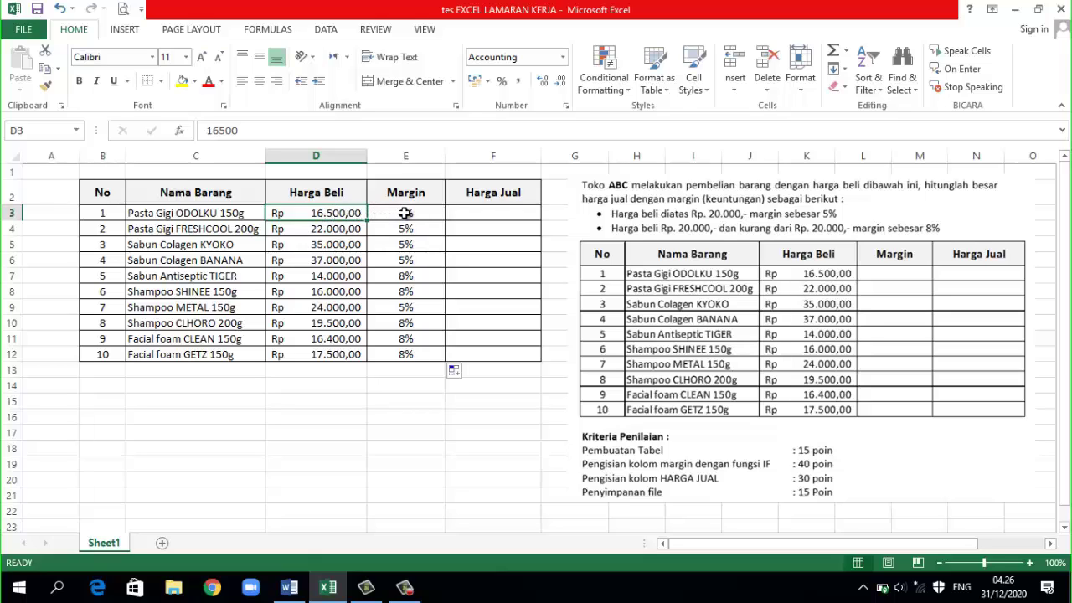
left_click(340, 232)
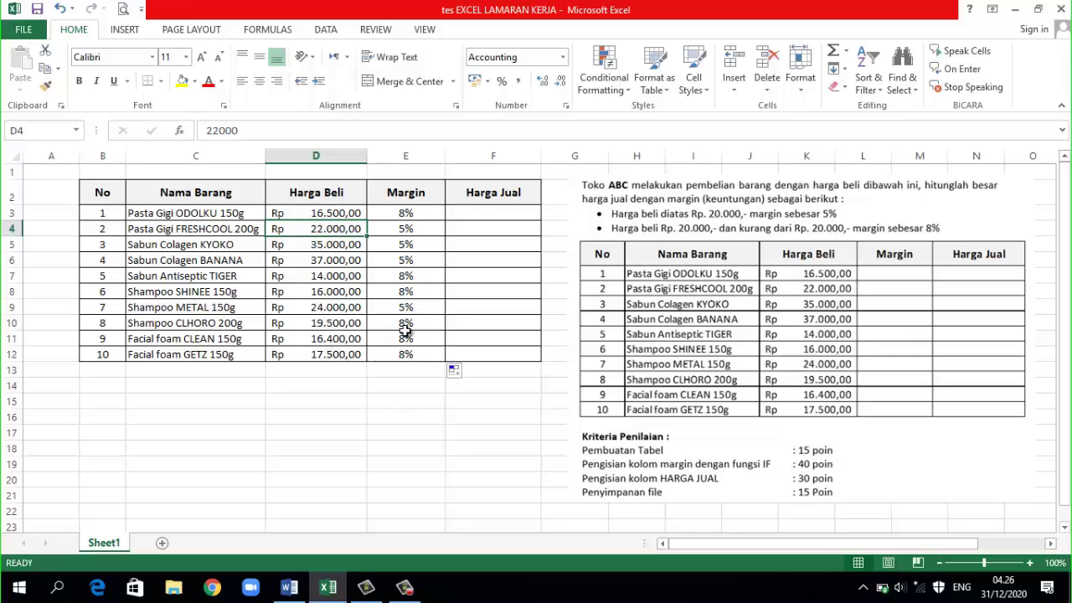
left_click(407, 212)
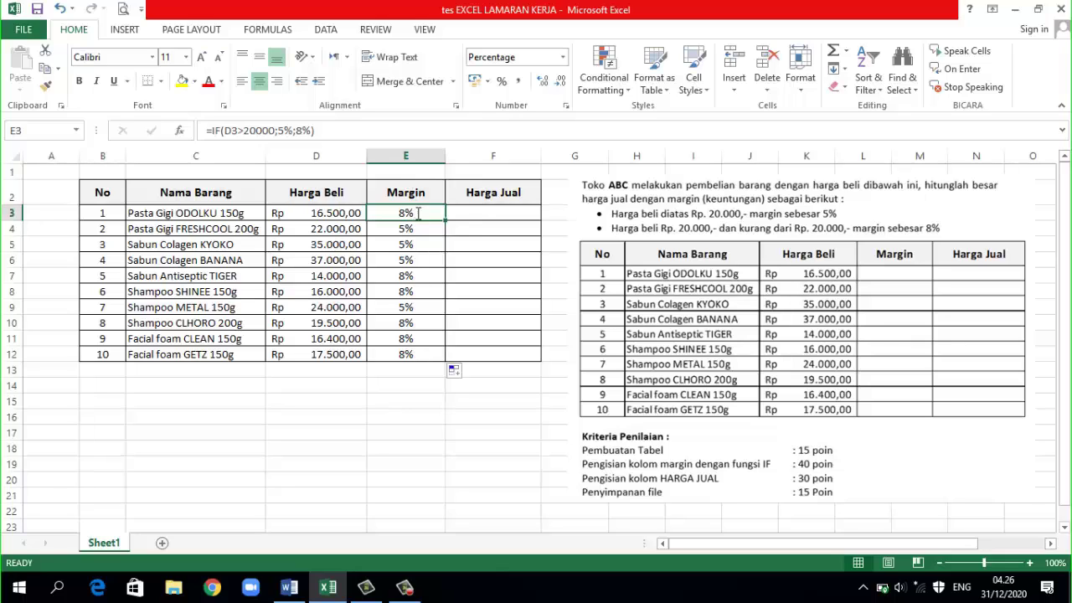
- Start retyping the E3 formula and turn on text wrapping for the cell
type("=i")
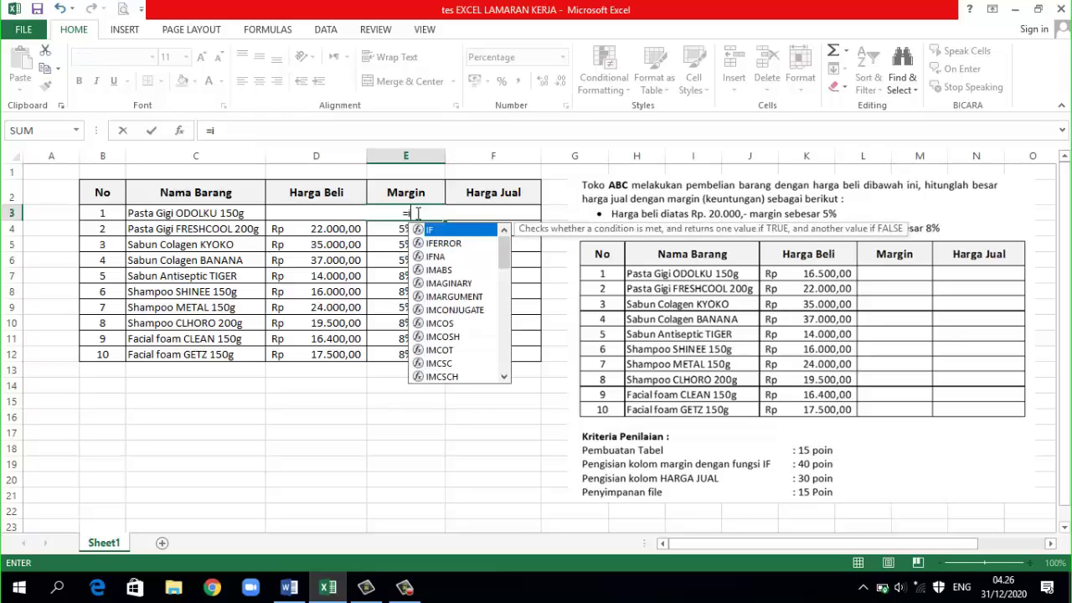
type("f(")
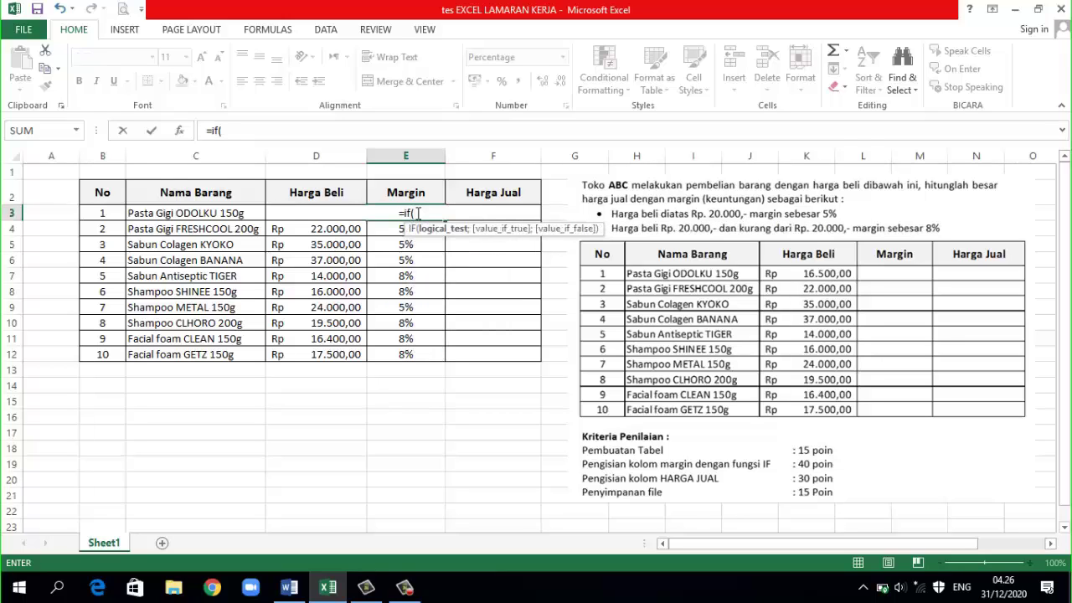
key("Home")
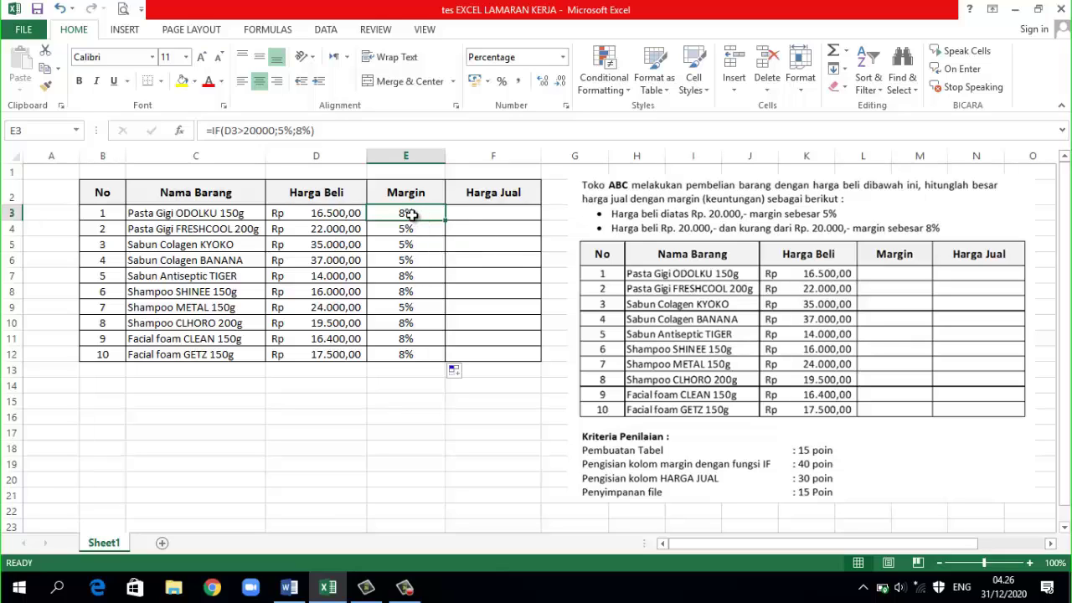
left_click(390, 56)
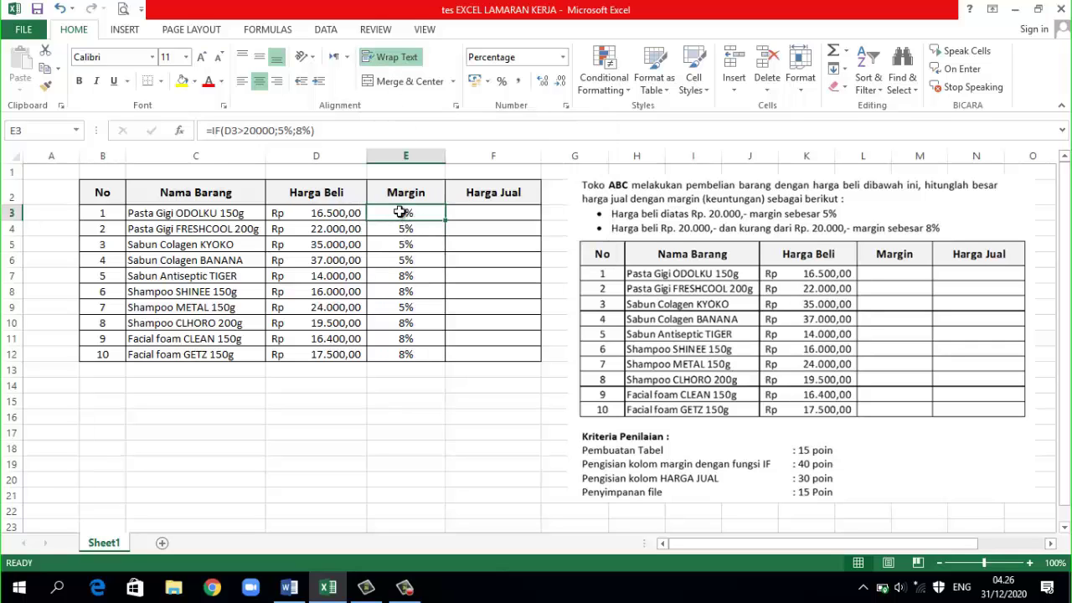
- Enter the nested formula =IF(D3>20000;5%;IF(D3<=20000;8%;FALSE)) in E3
type("=i")
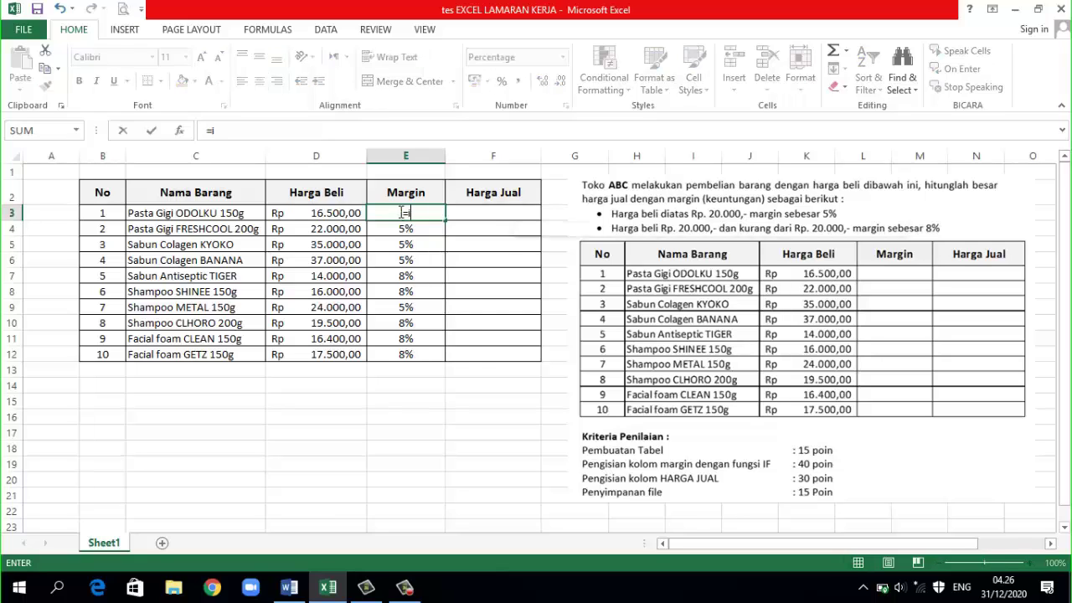
type("f(")
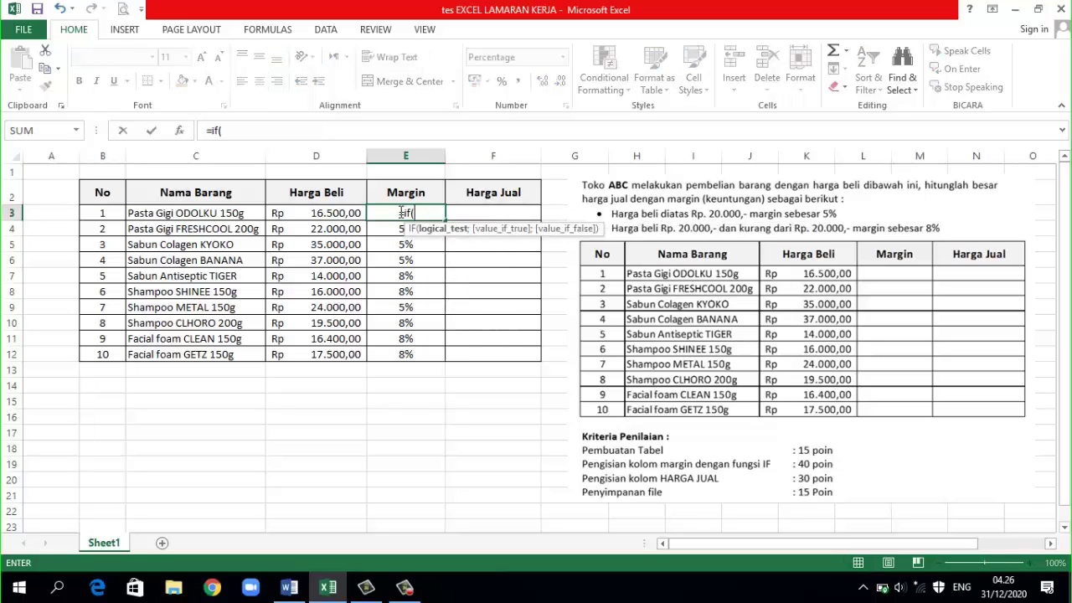
left_click(338, 214)
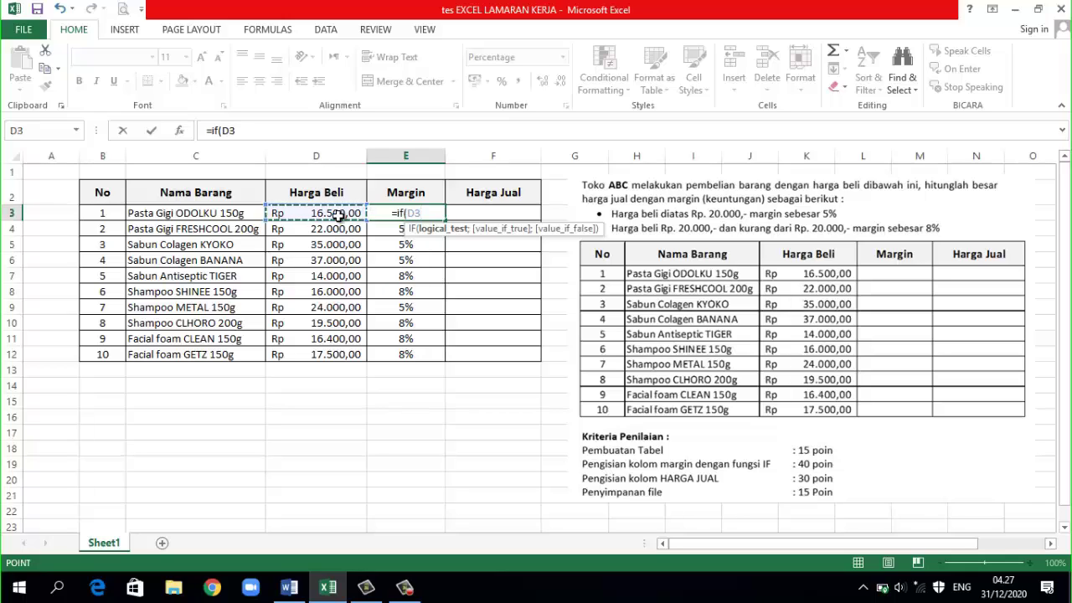
type(">")
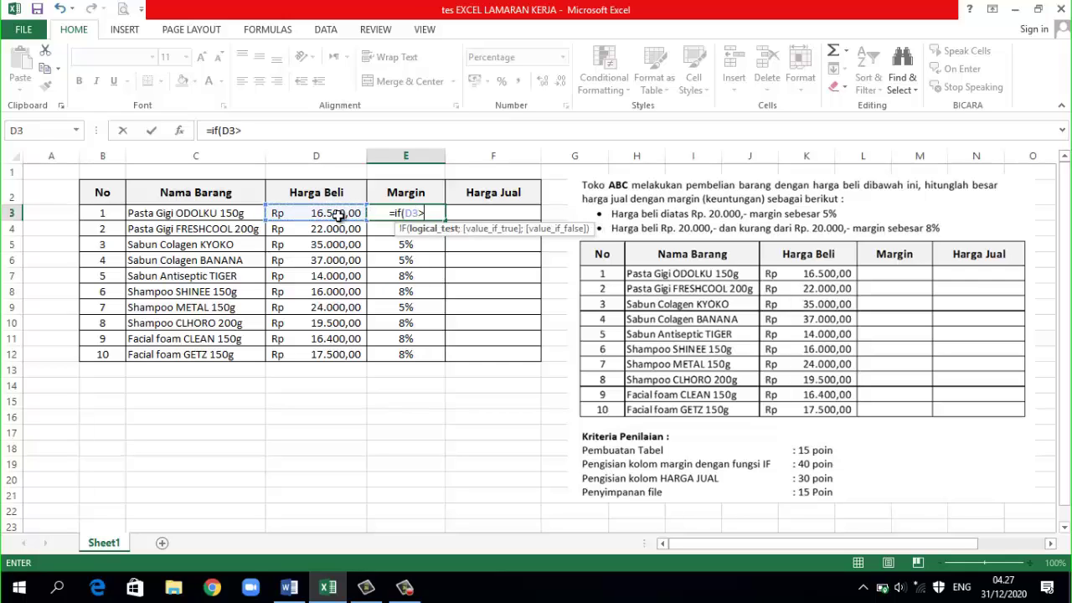
type("20000")
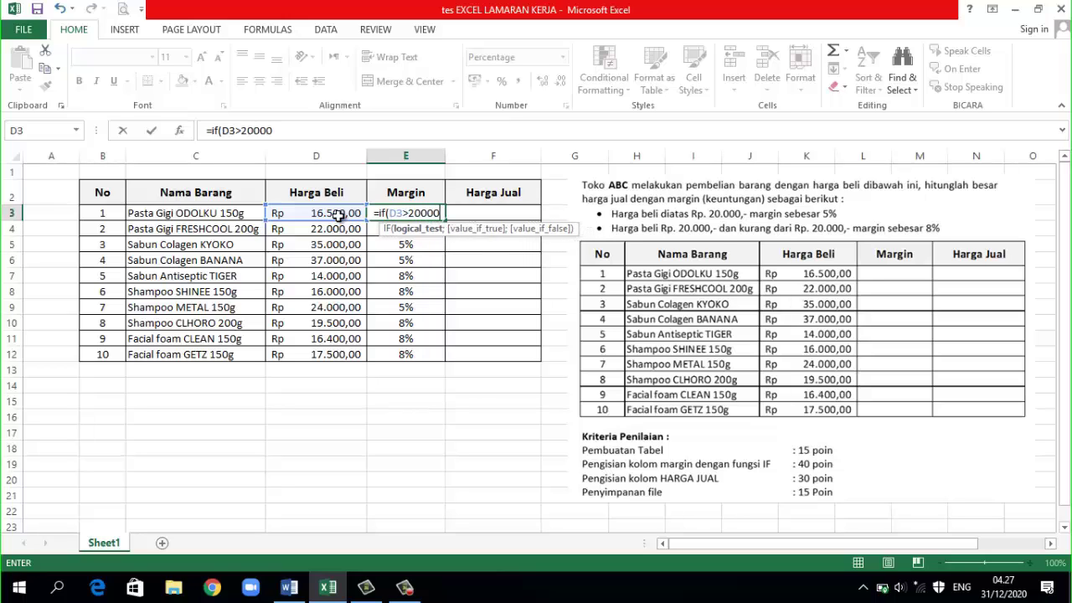
type(";")
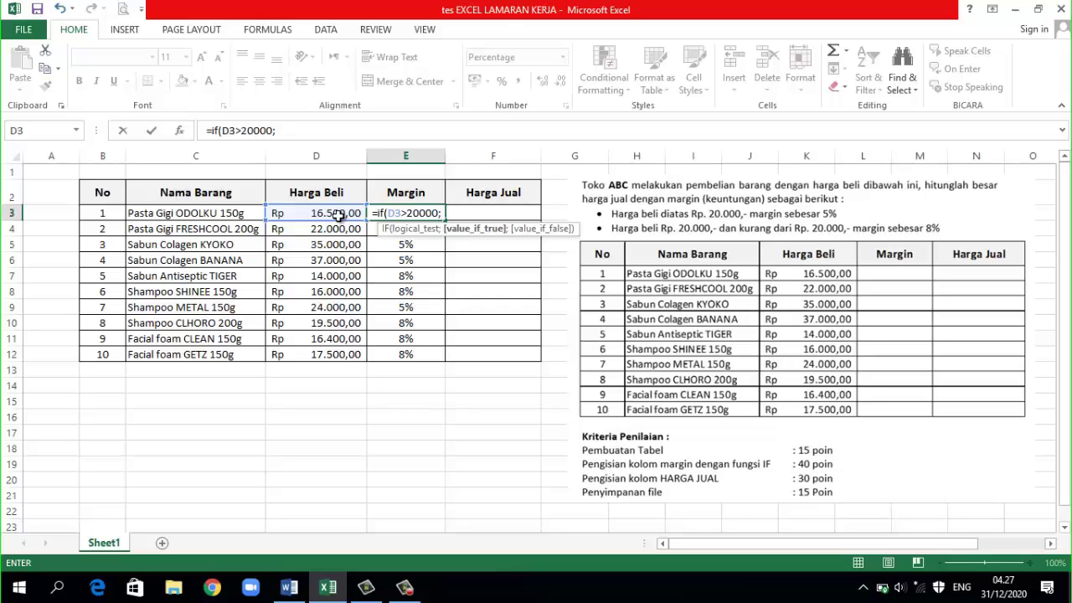
type("5")
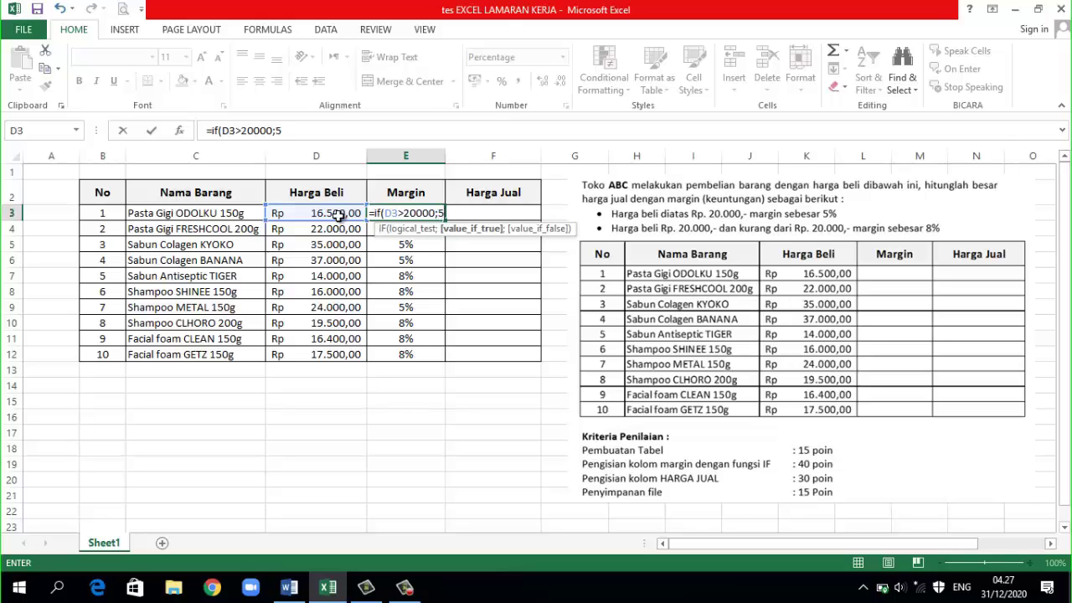
type("%")
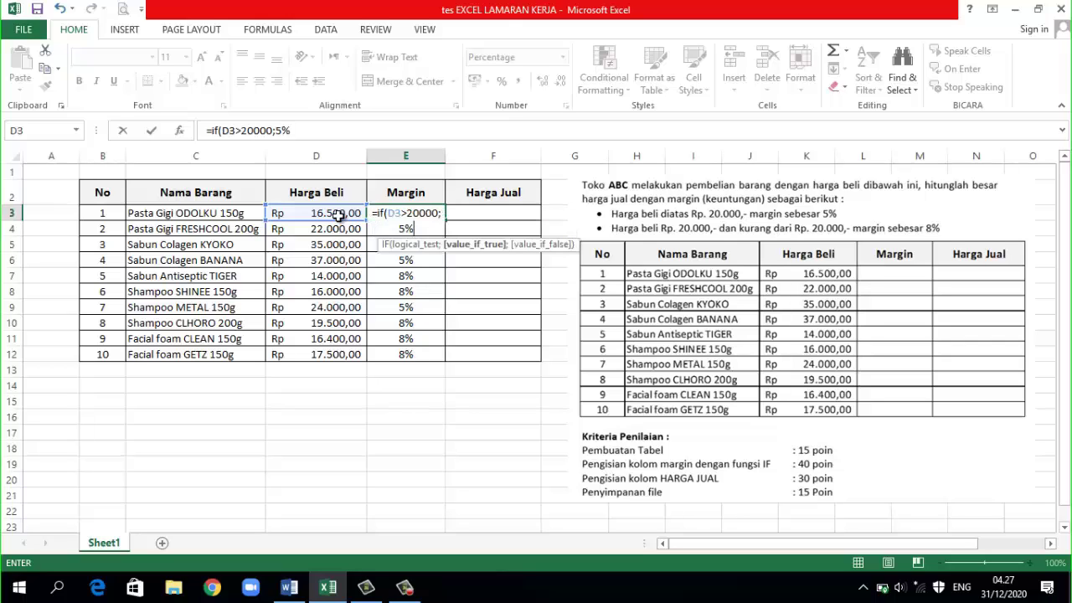
type(";")
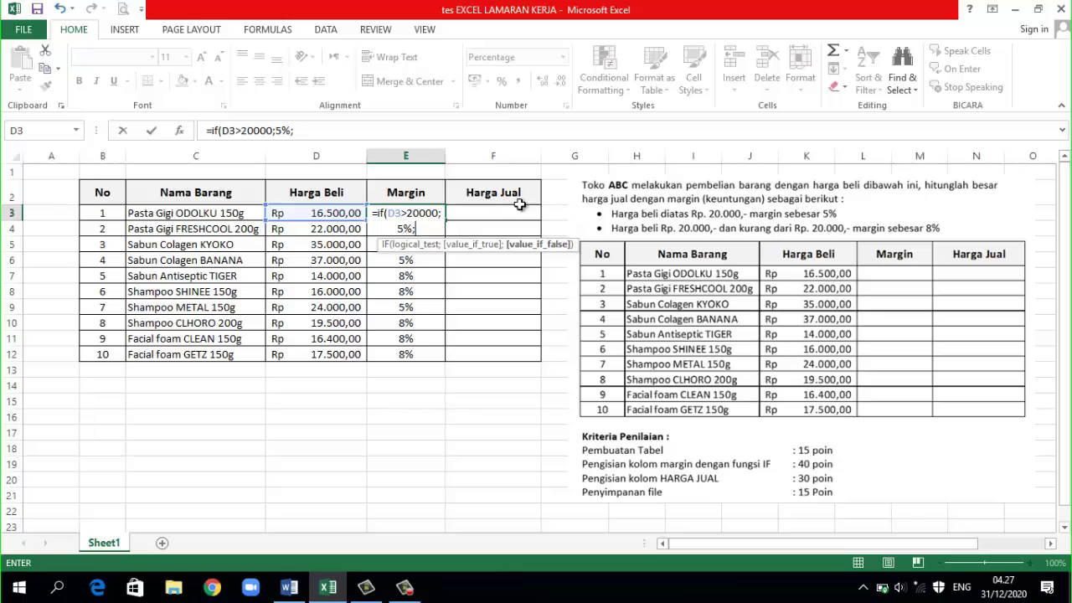
type("i")
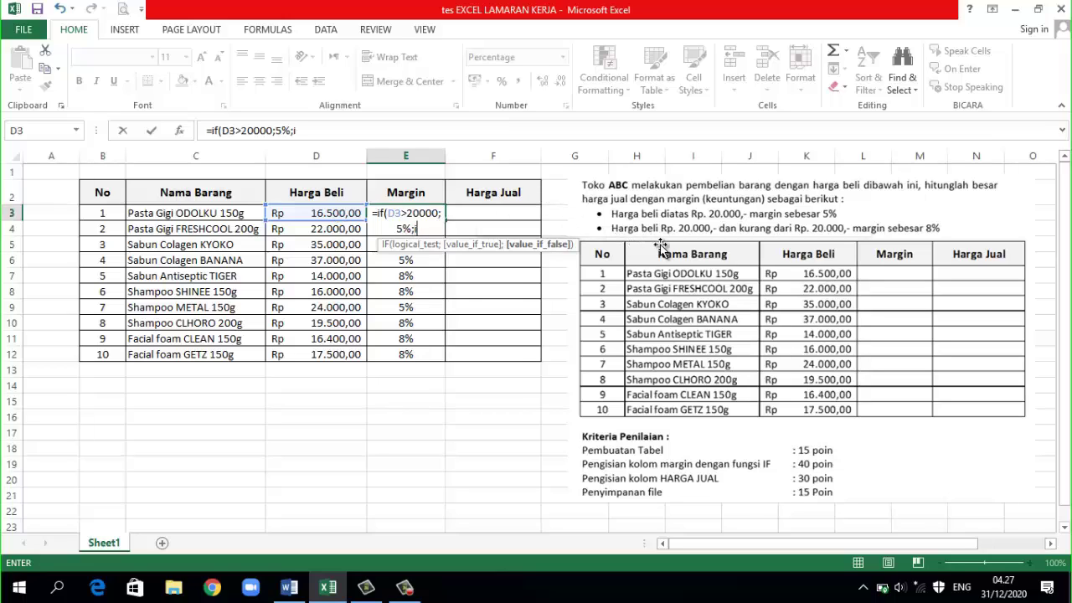
type("f")
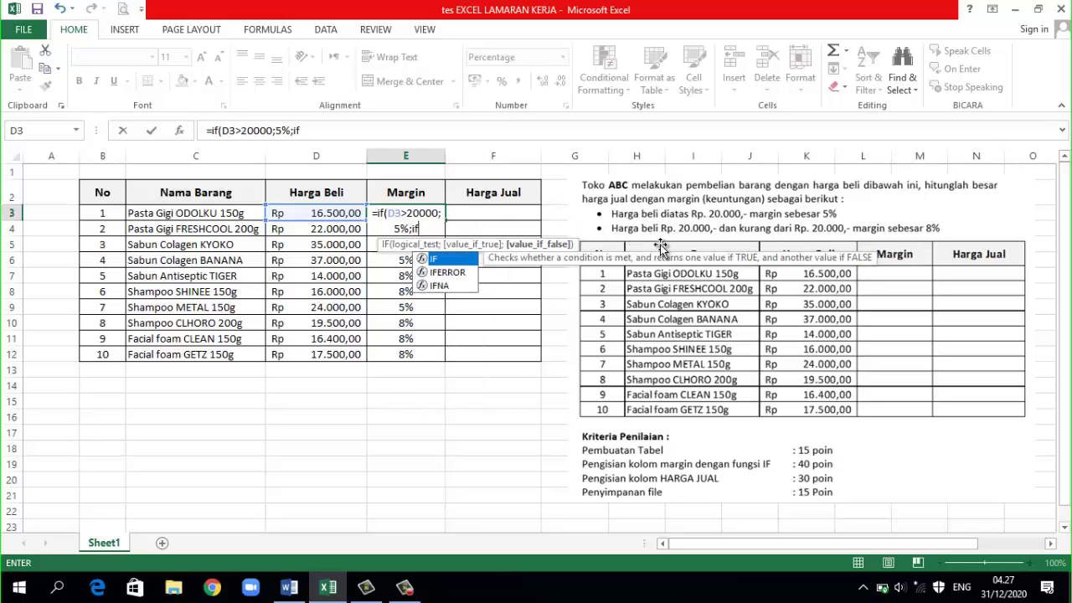
type("(")
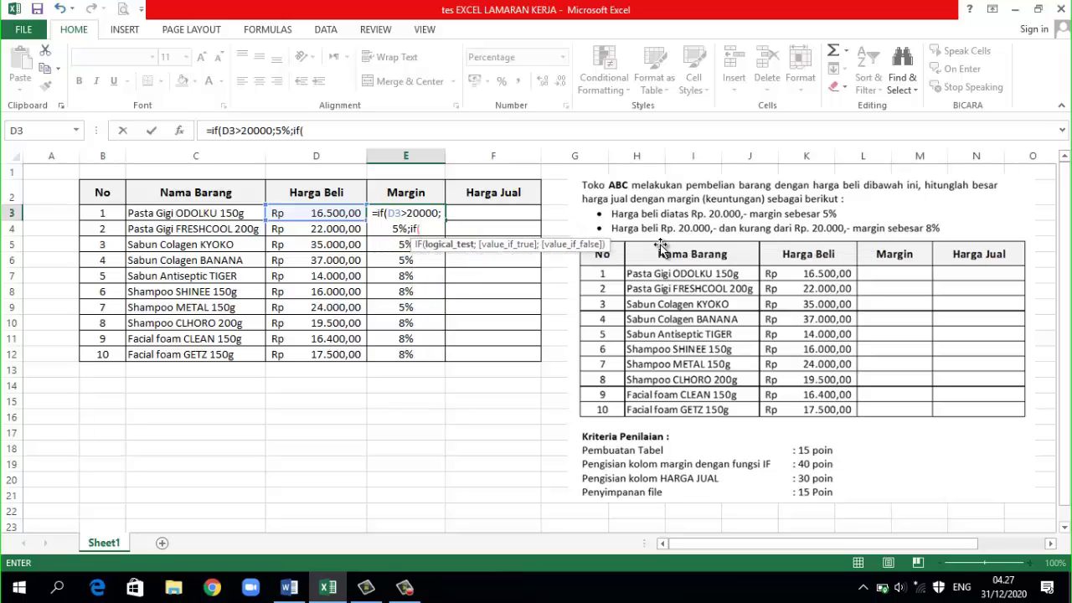
left_click(322, 214)
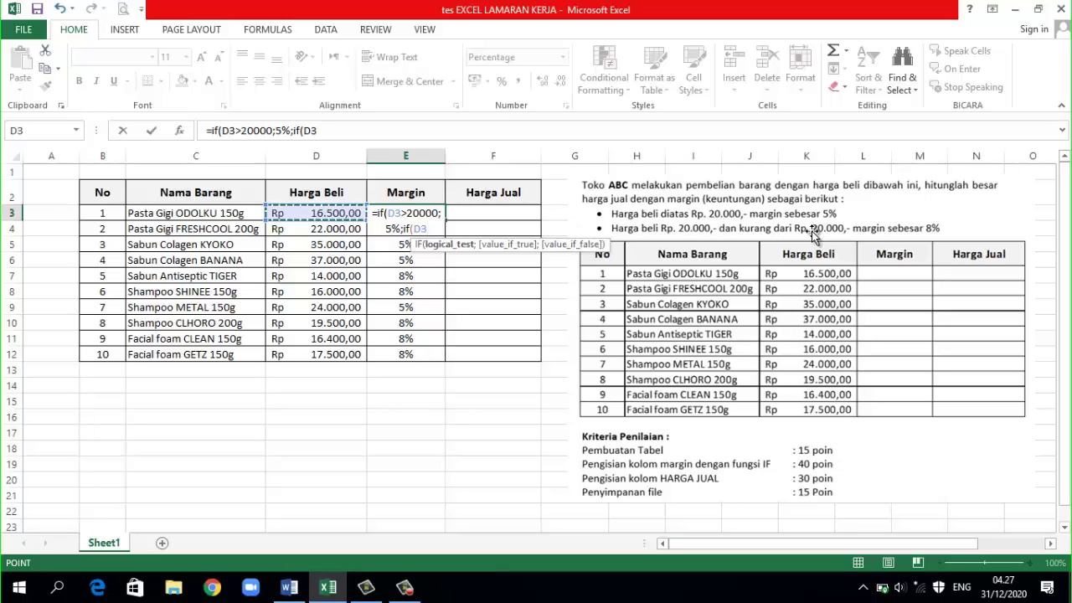
type("<")
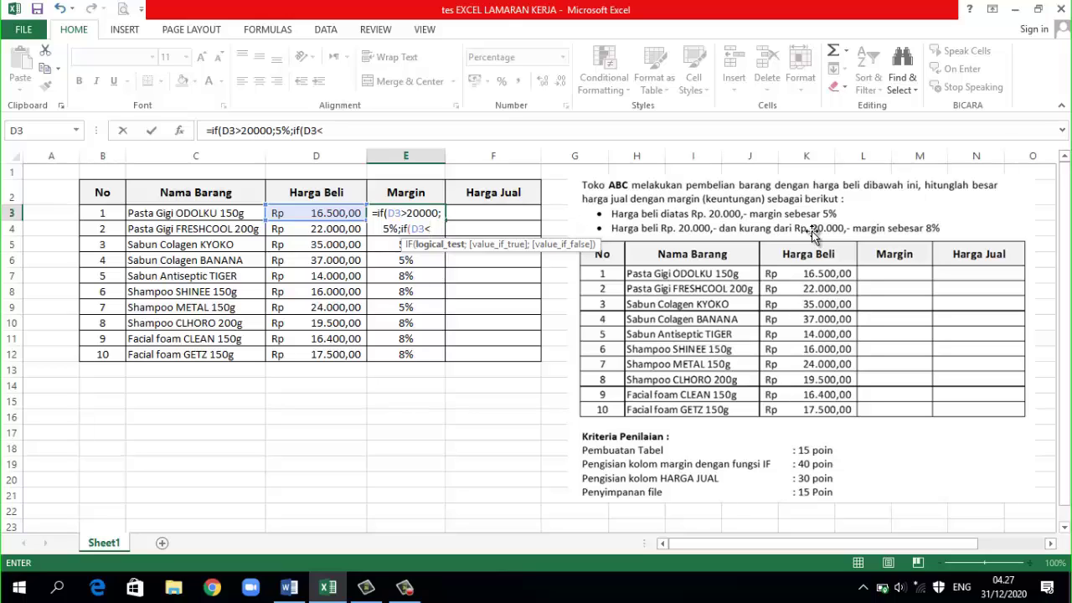
type("=2")
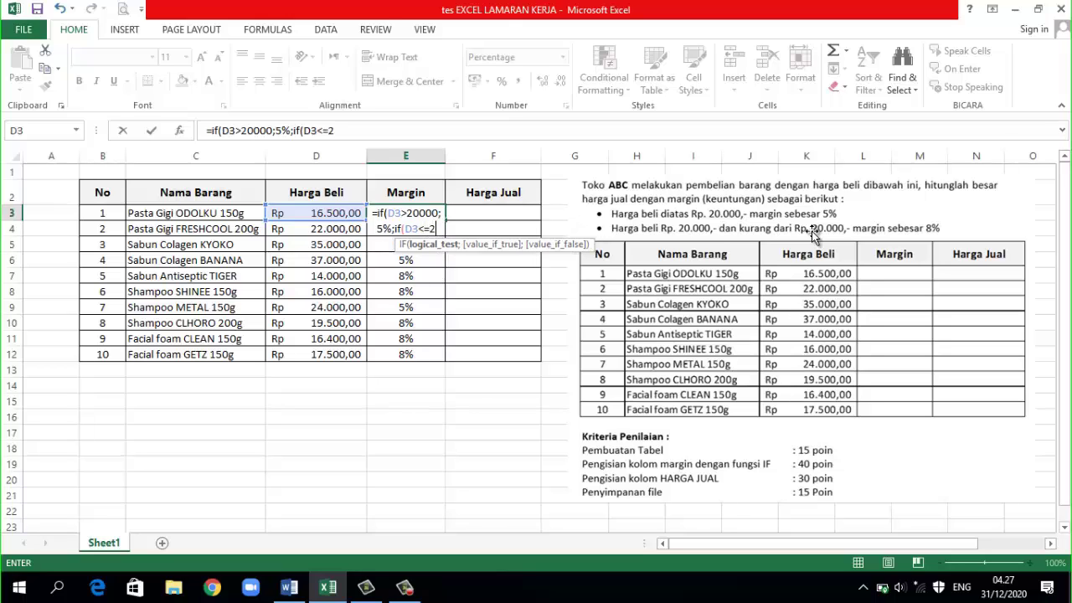
type("0000")
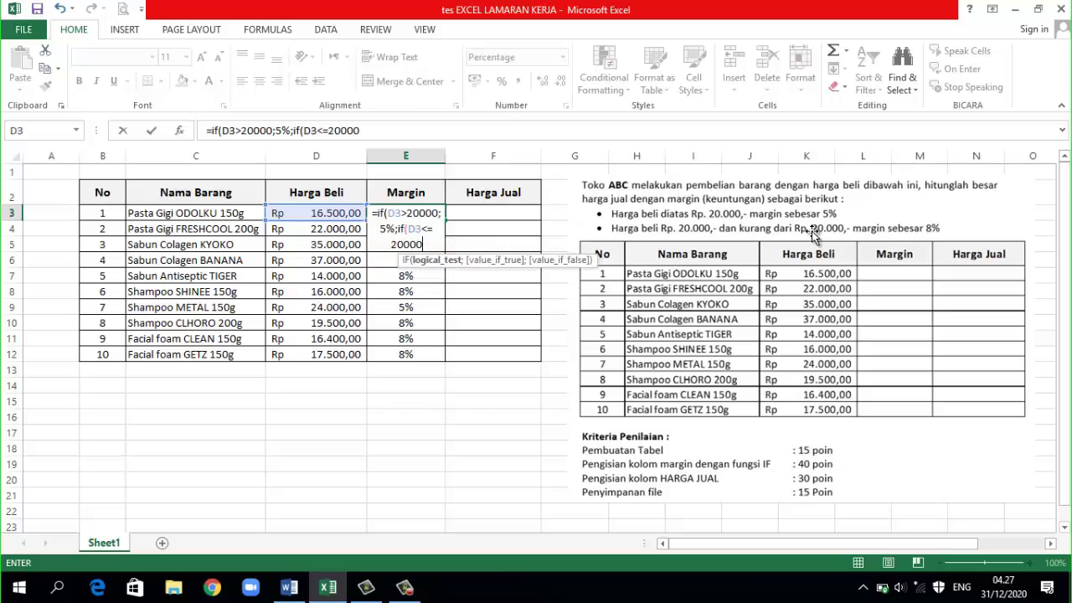
type(";")
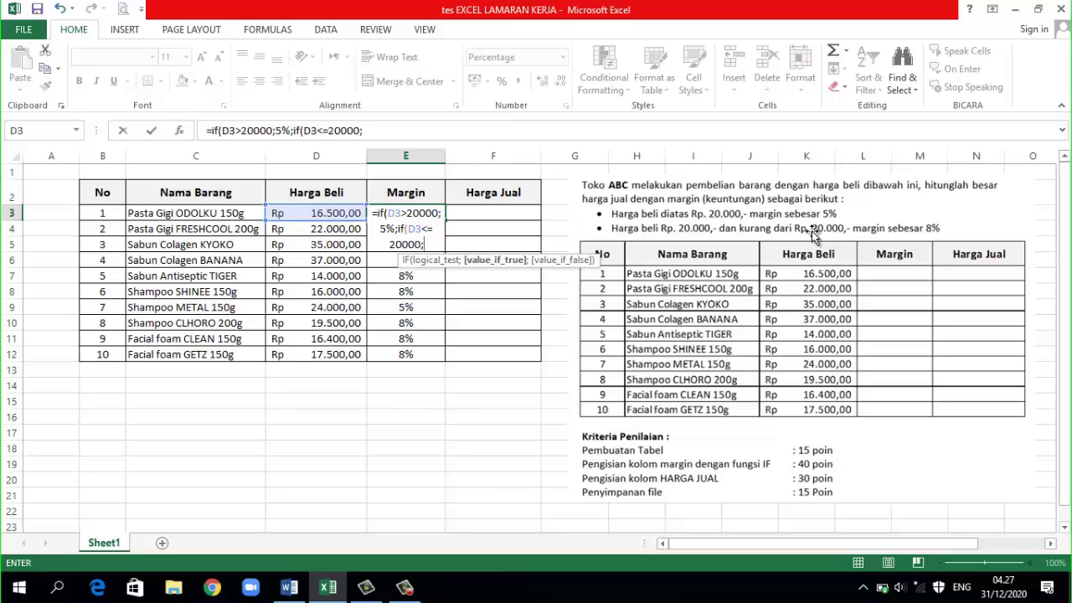
type("8")
type("%")
type(";fa")
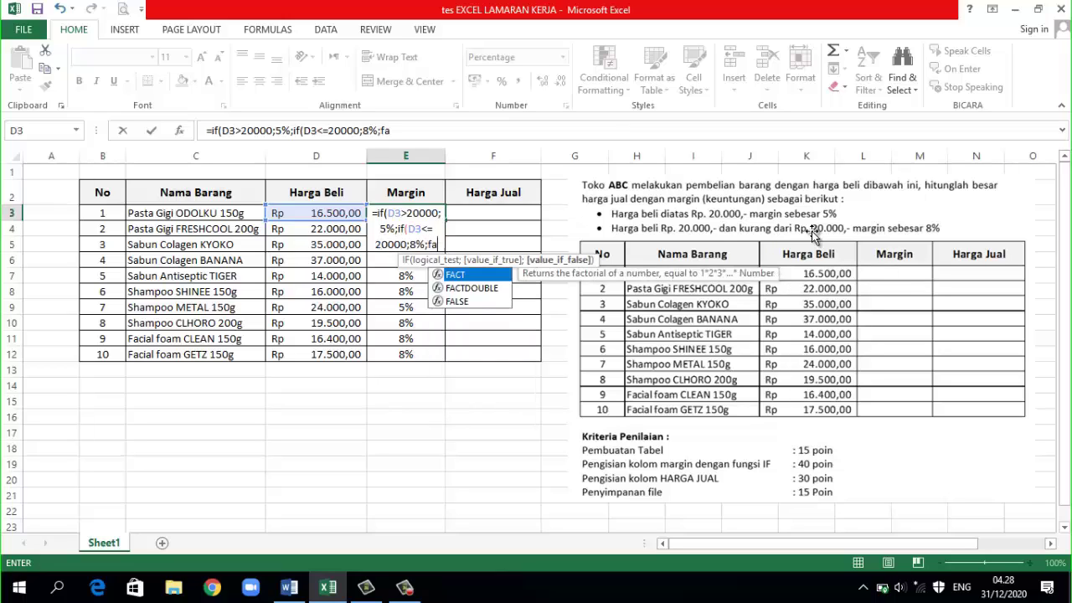
type("lse")
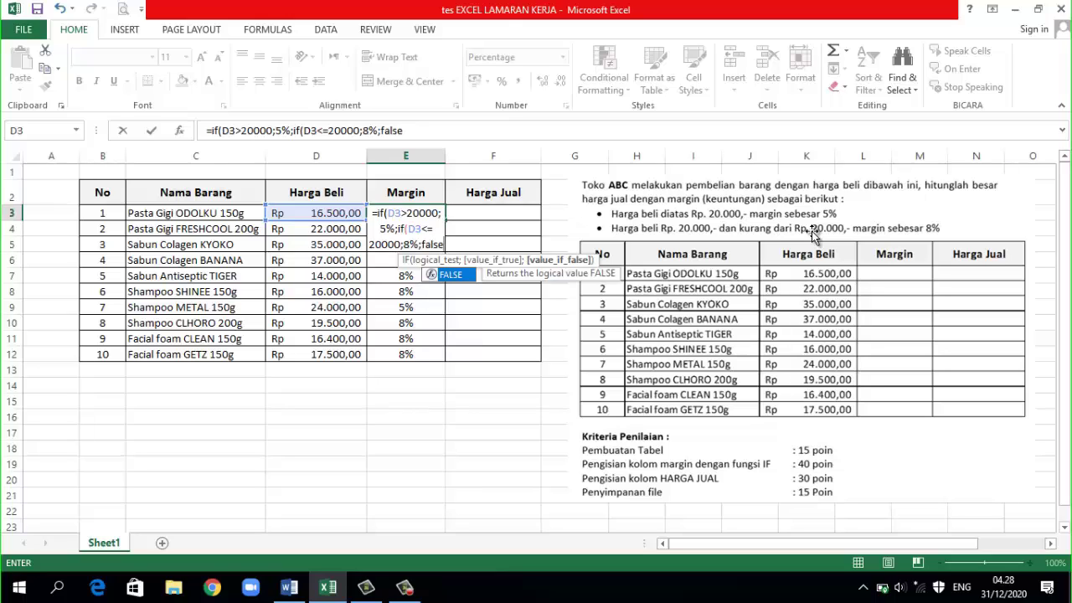
type(")")
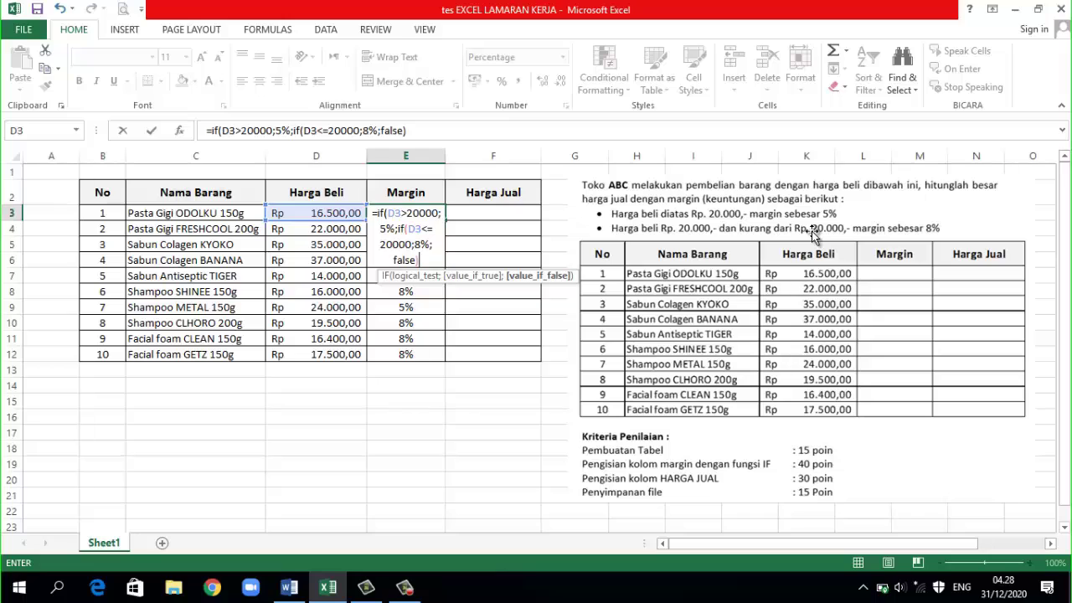
type(")")
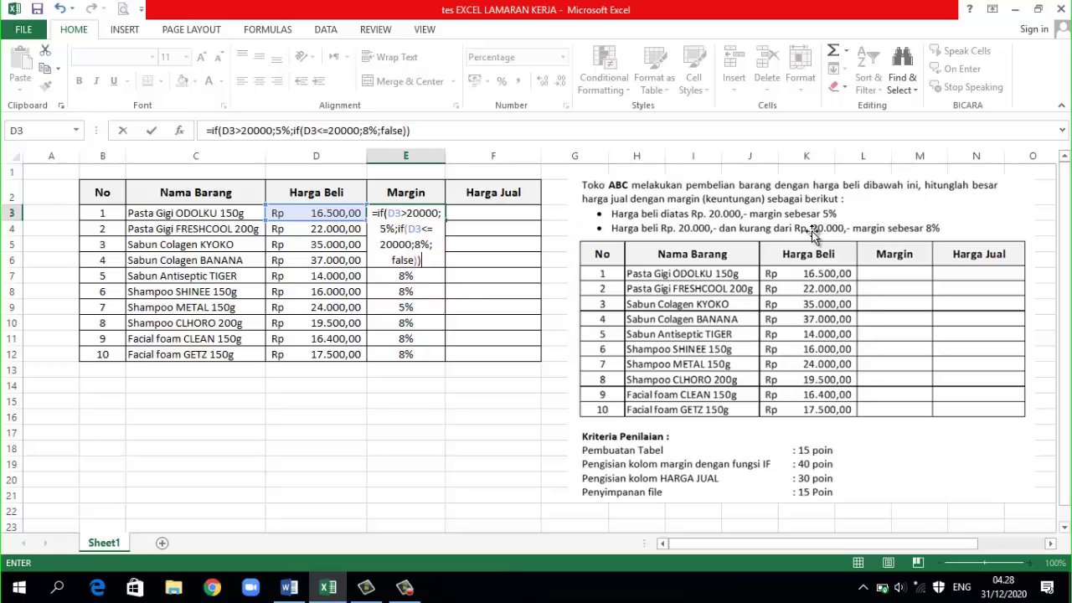
key("Return")
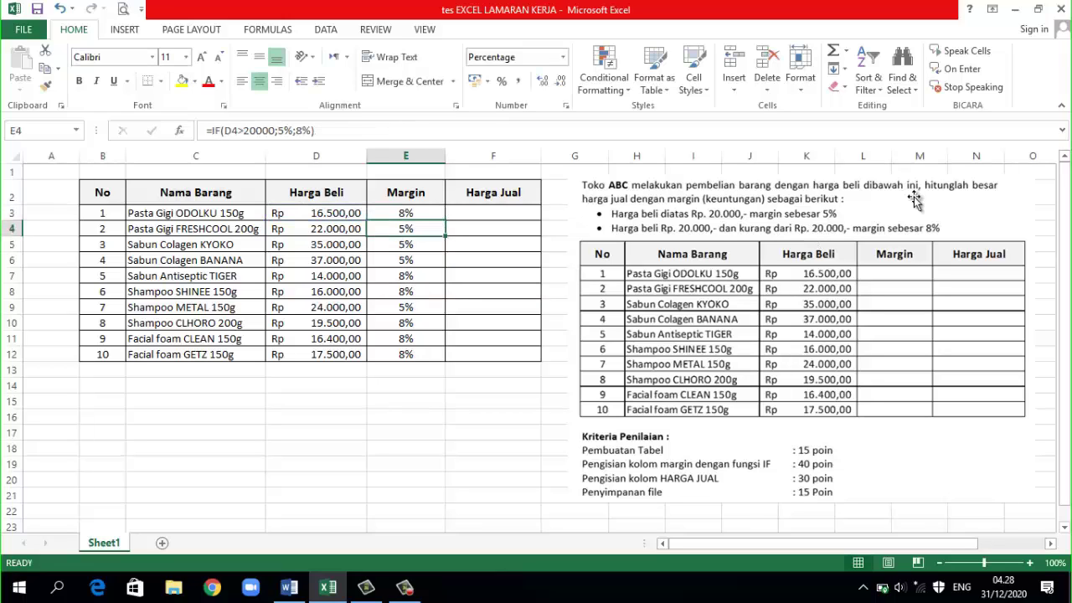
- Copy the nested margin formula from E3 down through E12
left_click(424, 213)
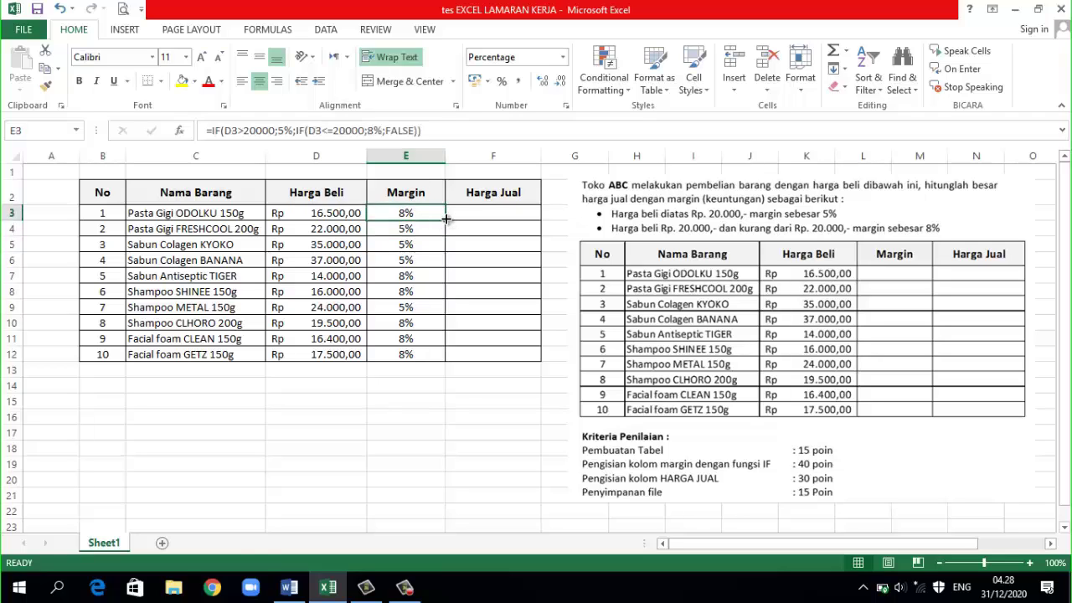
left_click_drag(445, 221, 447, 361)
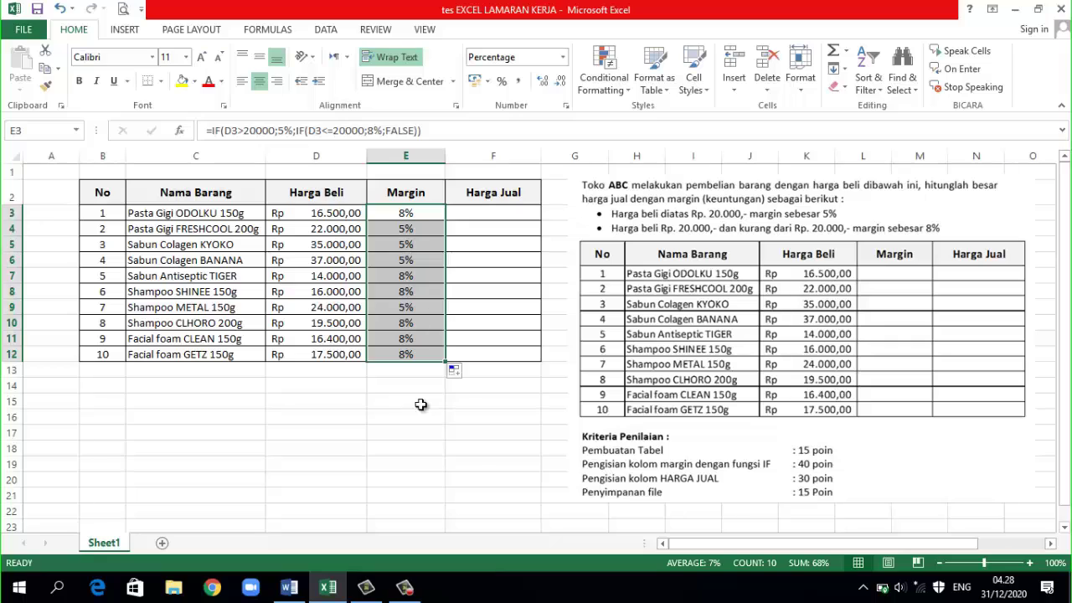
left_click(432, 428)
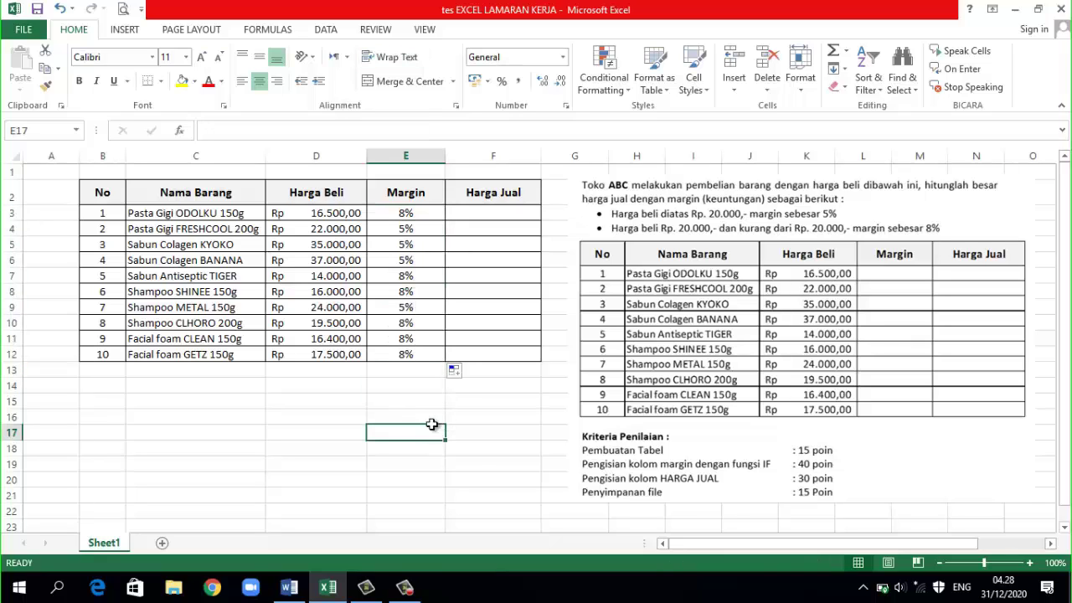
- Enter =D3+(E3*D3) in F3 for the first product's Harga Jual
left_click(499, 216)
type("=")
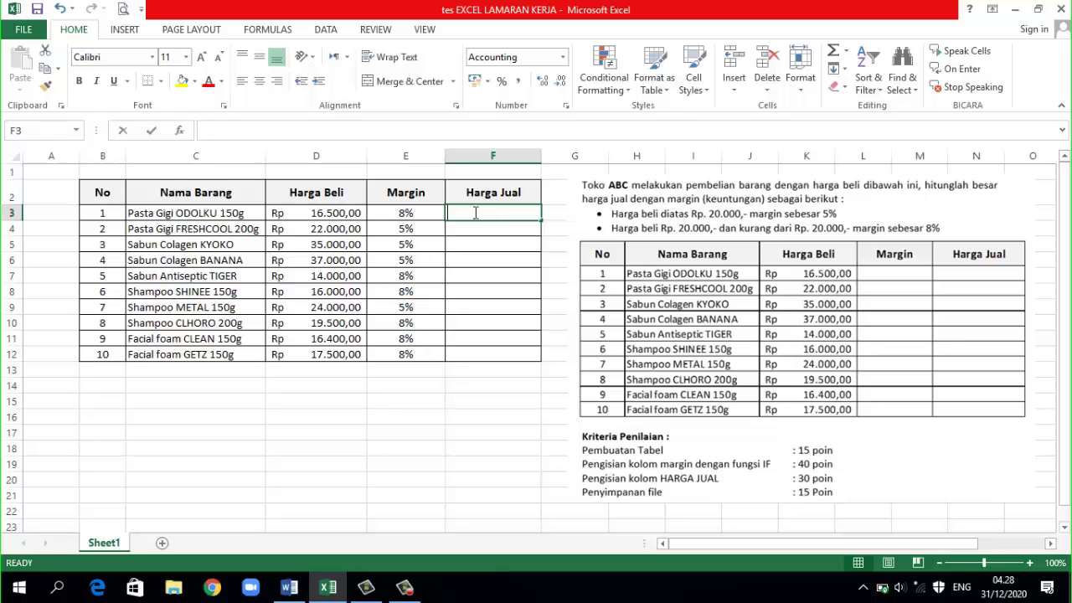
left_click(334, 214)
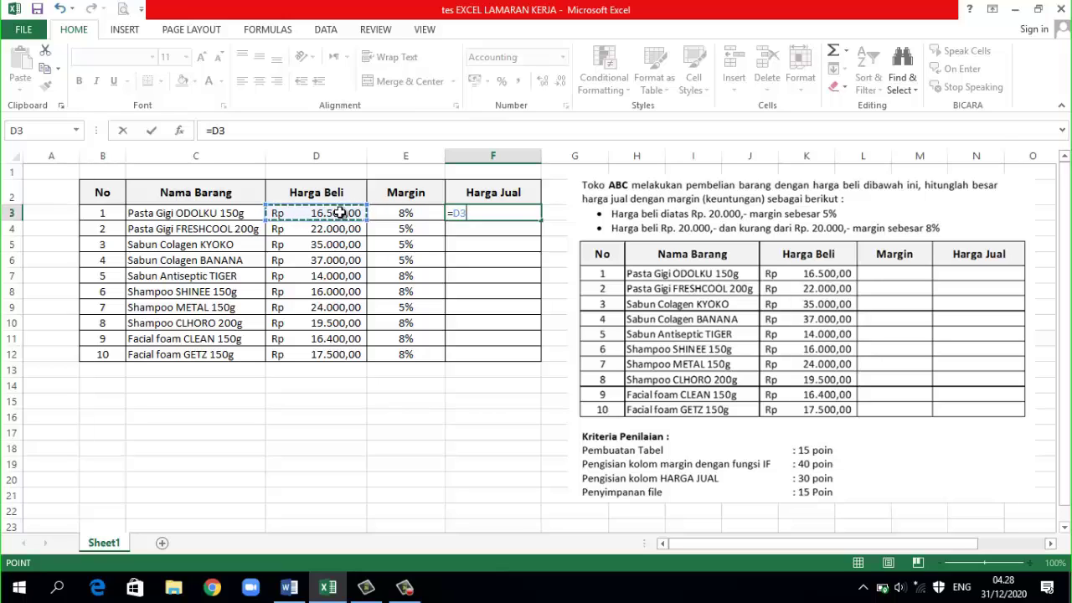
type("+")
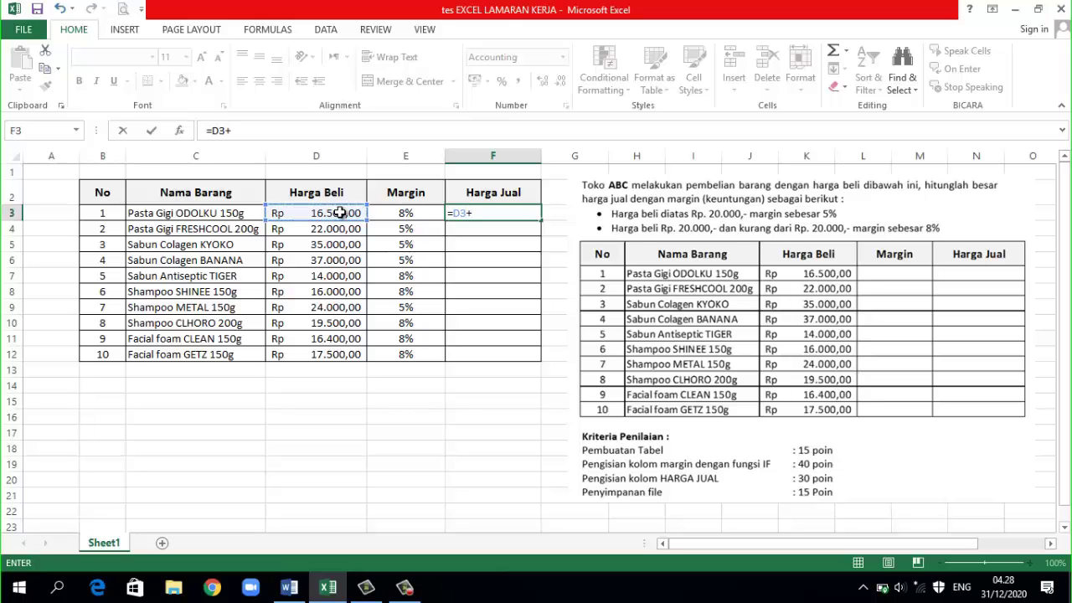
type("(")
left_click(414, 214)
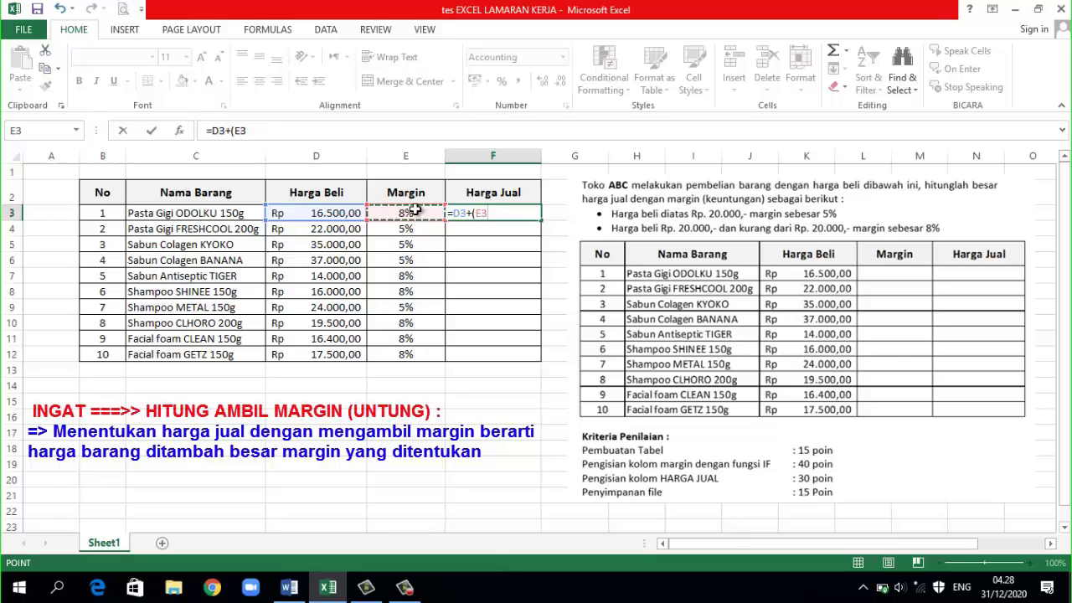
type("*")
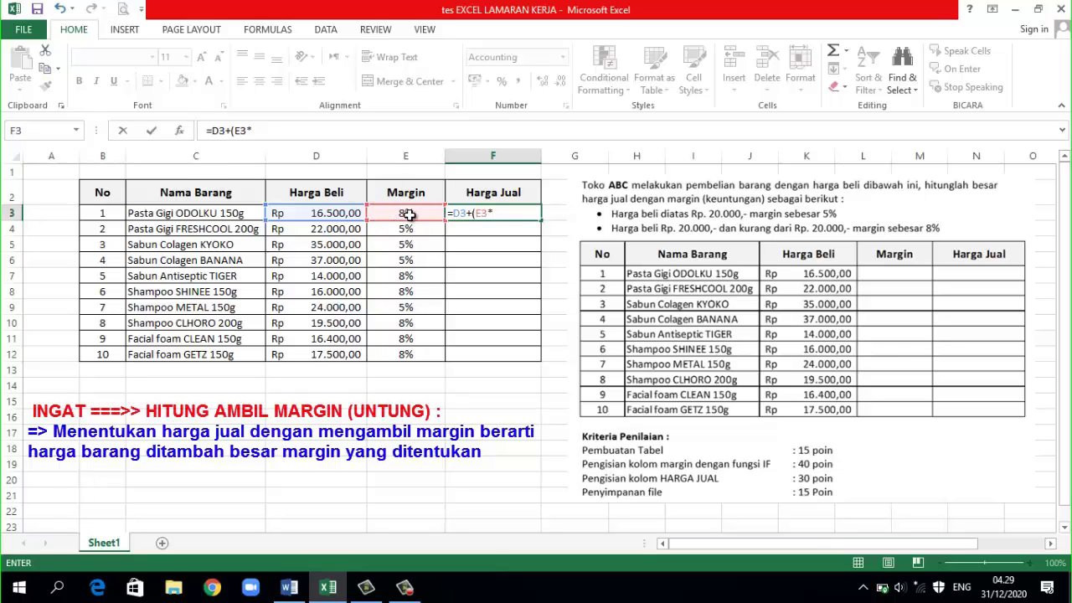
left_click(347, 215)
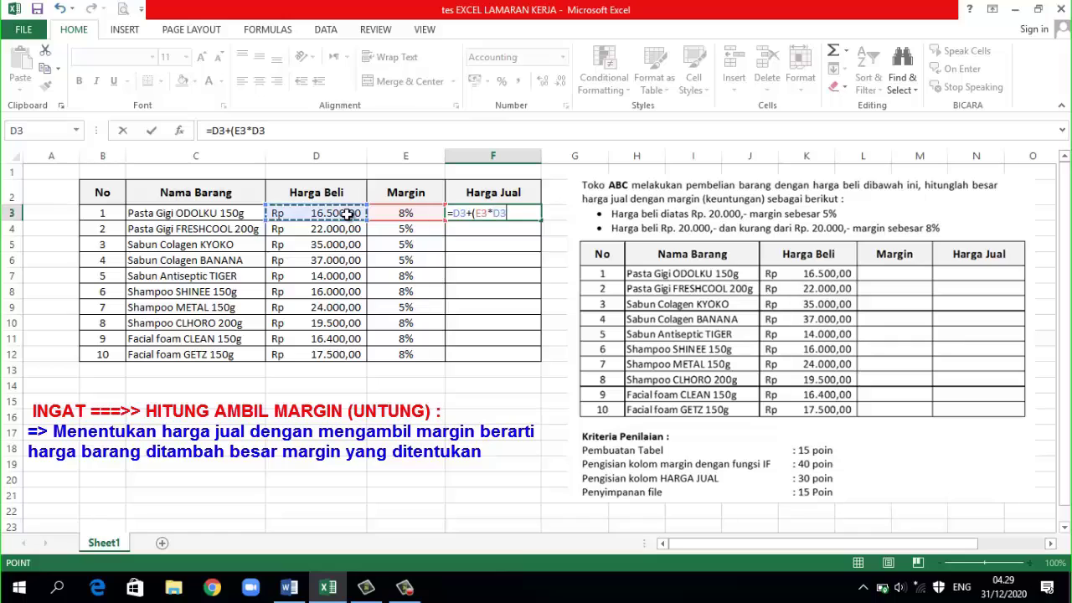
type(")")
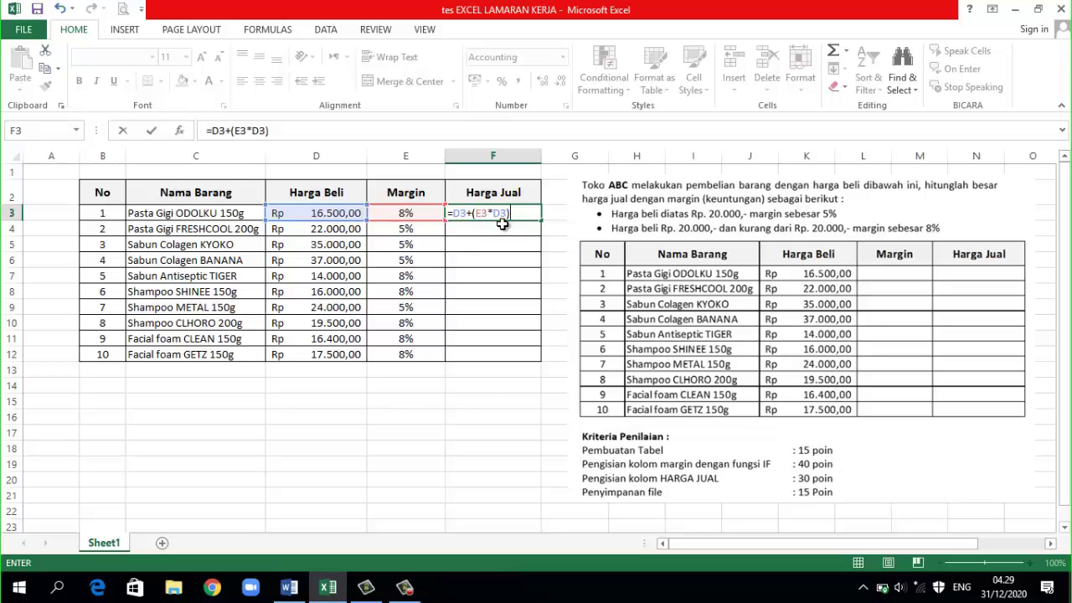
key("Return")
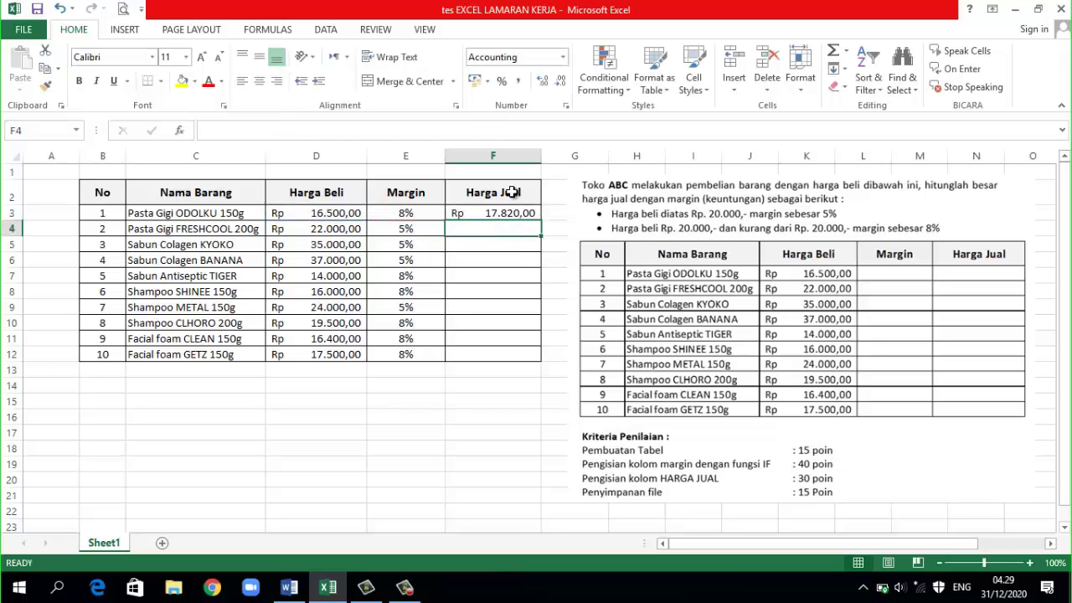
- Copy the Harga Jual formula from F3 down through F12
left_click(503, 212)
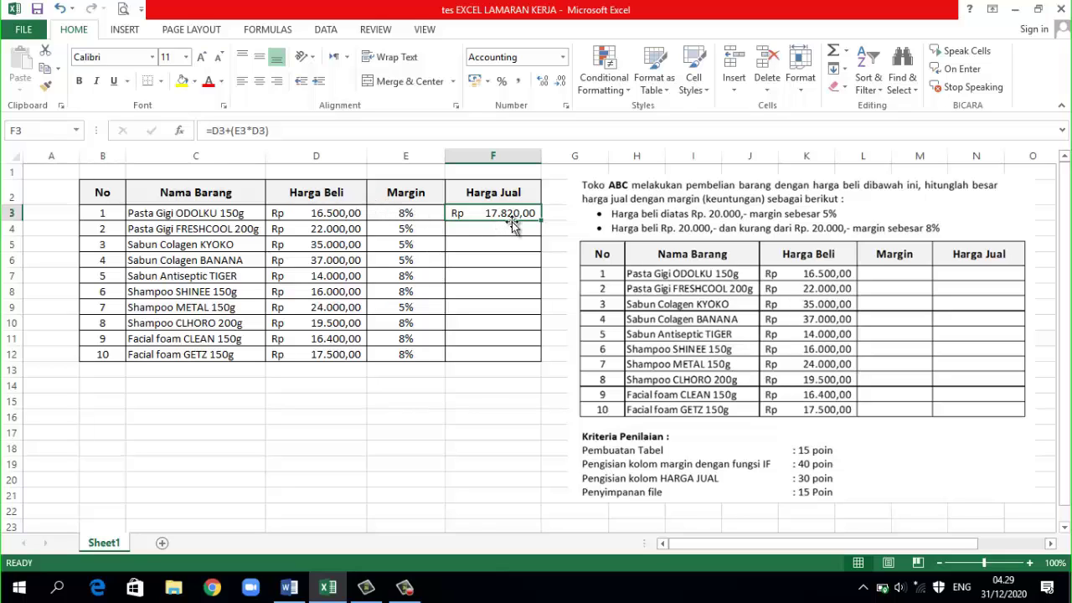
left_click_drag(534, 225, 541, 278)
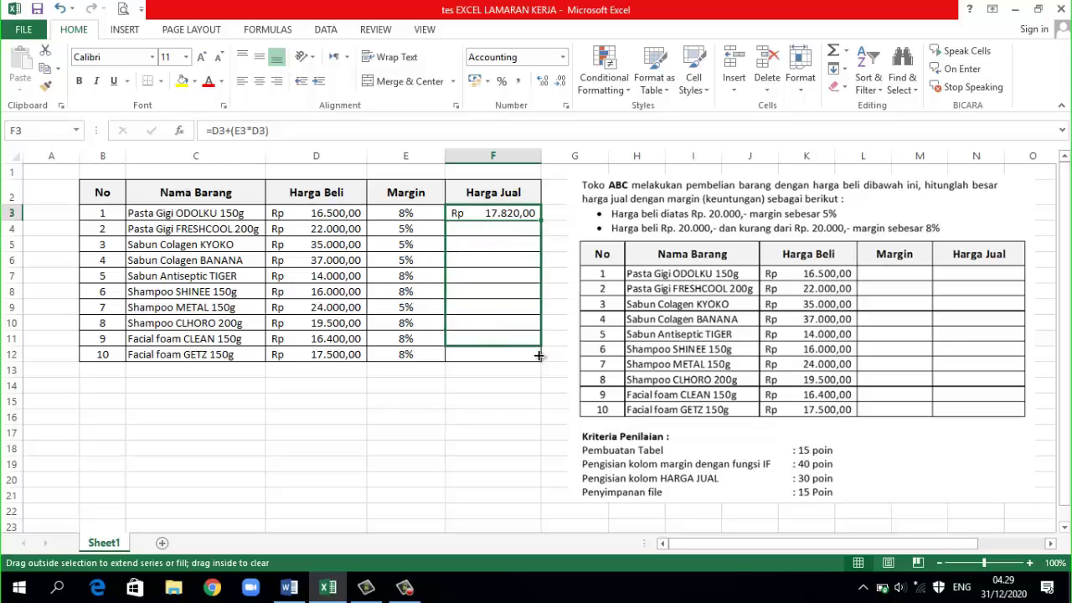
left_click_drag(541, 278, 536, 356)
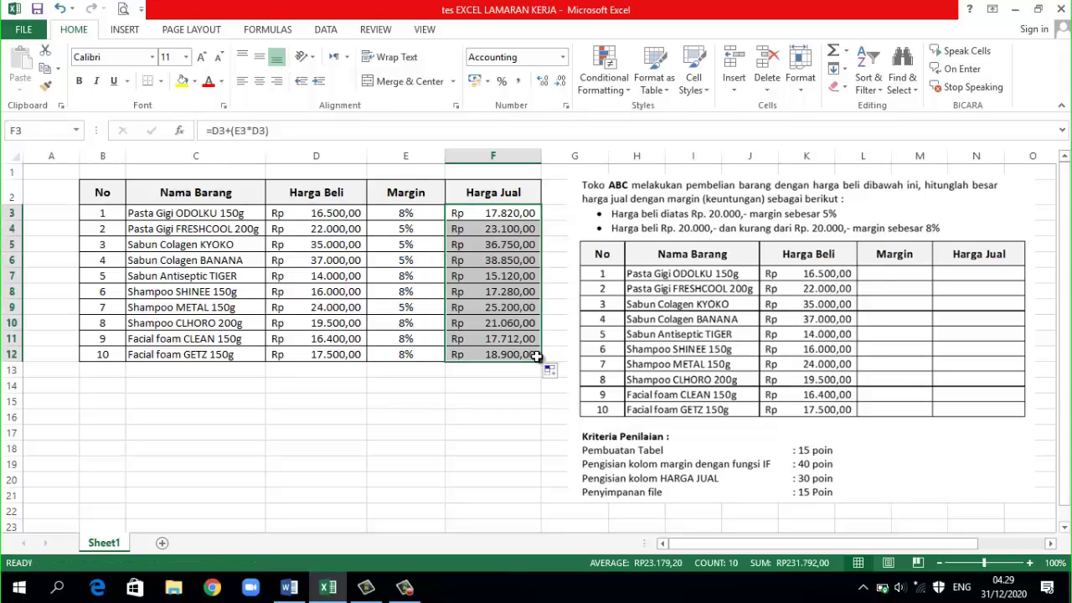
left_click(474, 430)
- Select the task instructions picture beside the table and delete it
left_click(806, 299)
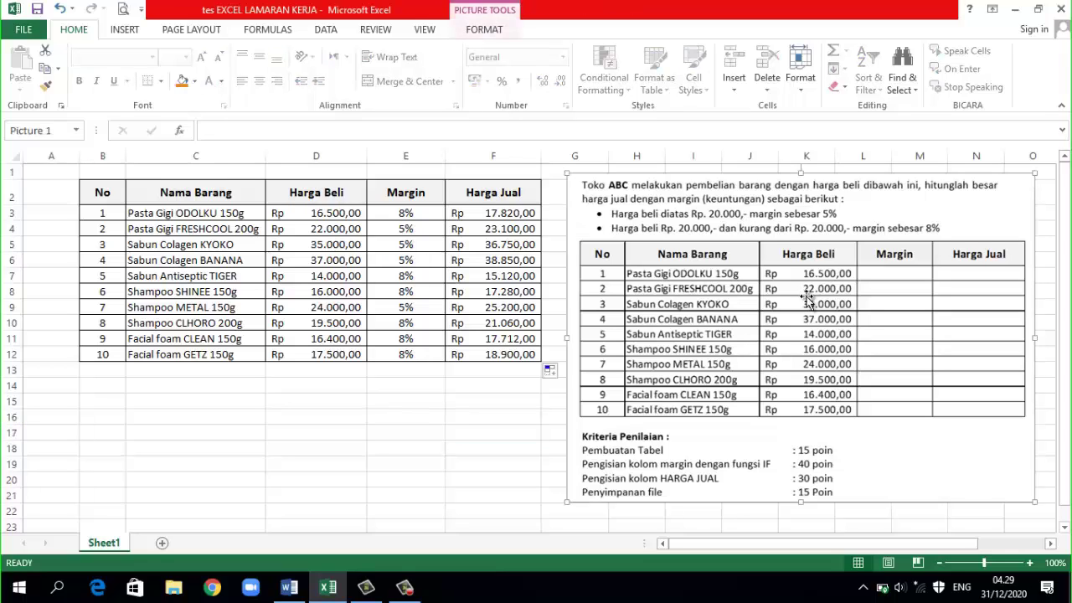
key("Delete")
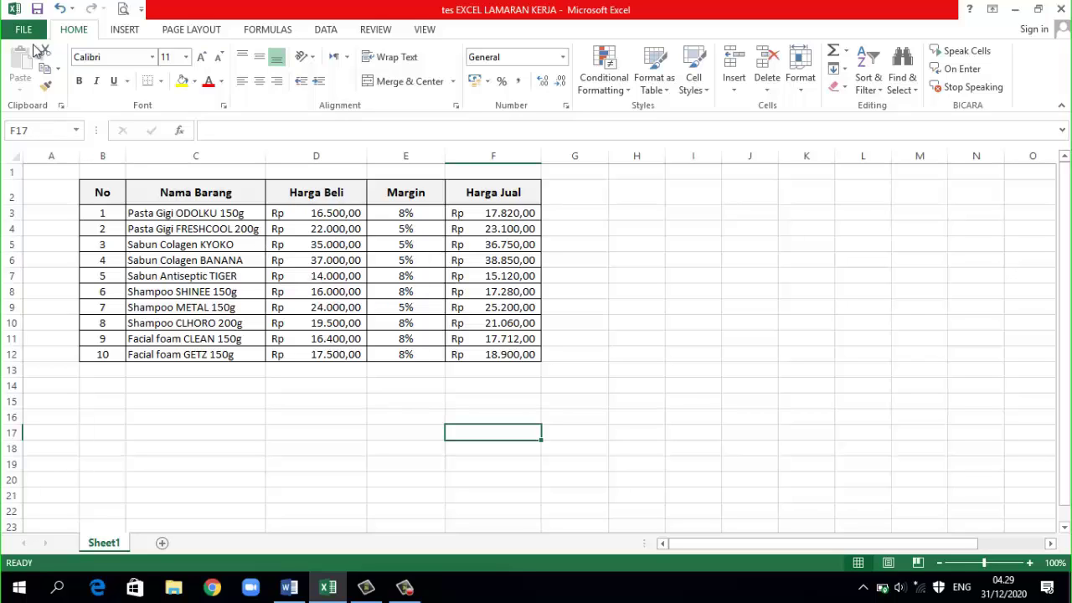
- Save the workbook in Documents, named 'tes excel' followed by the author's name
left_click(23, 30)
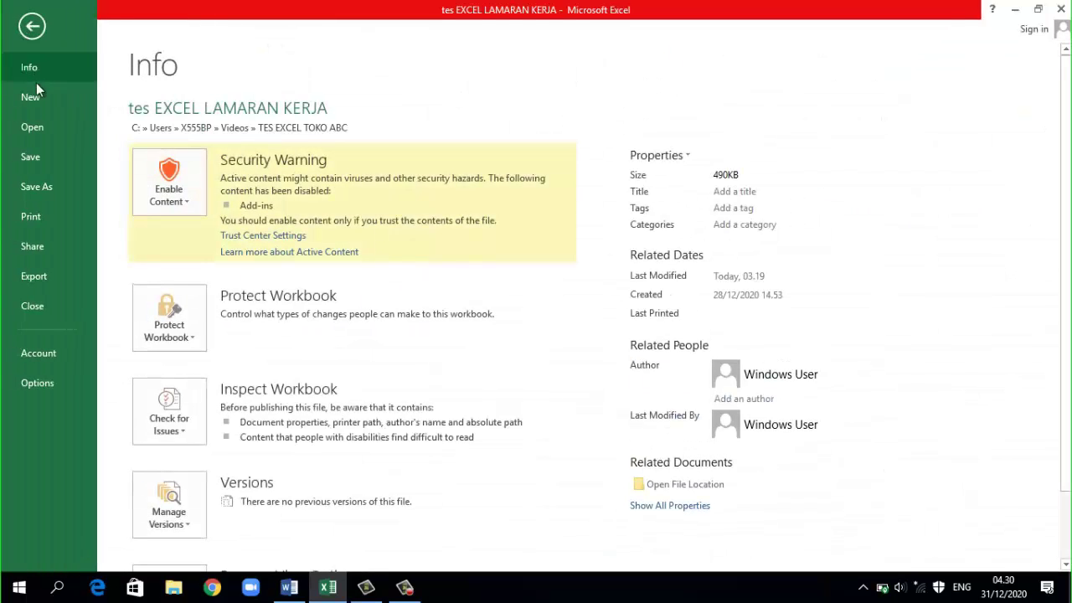
left_click(35, 192)
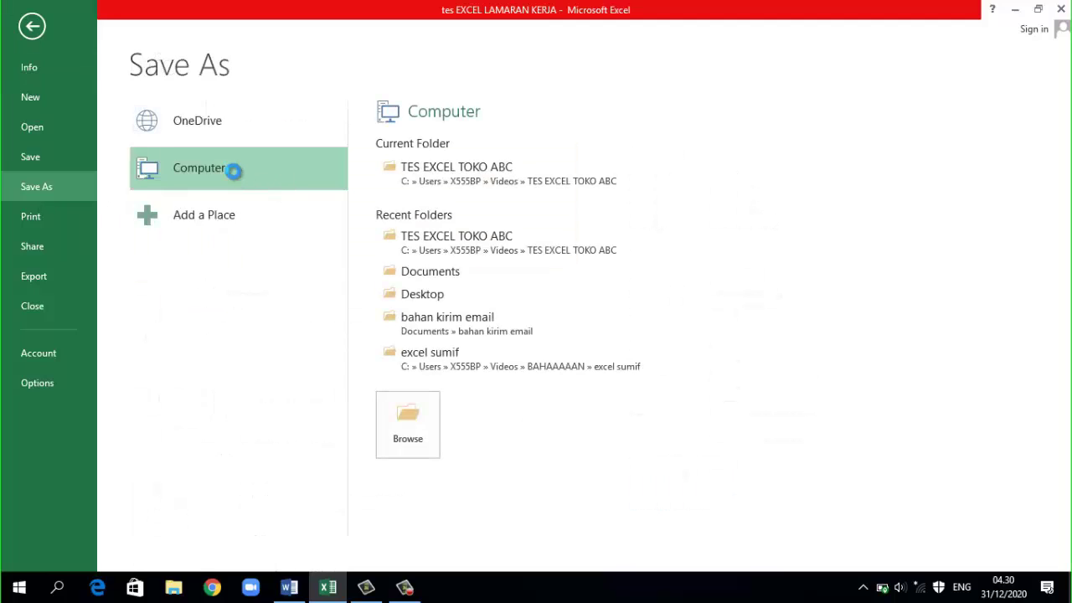
double_click(233, 170)
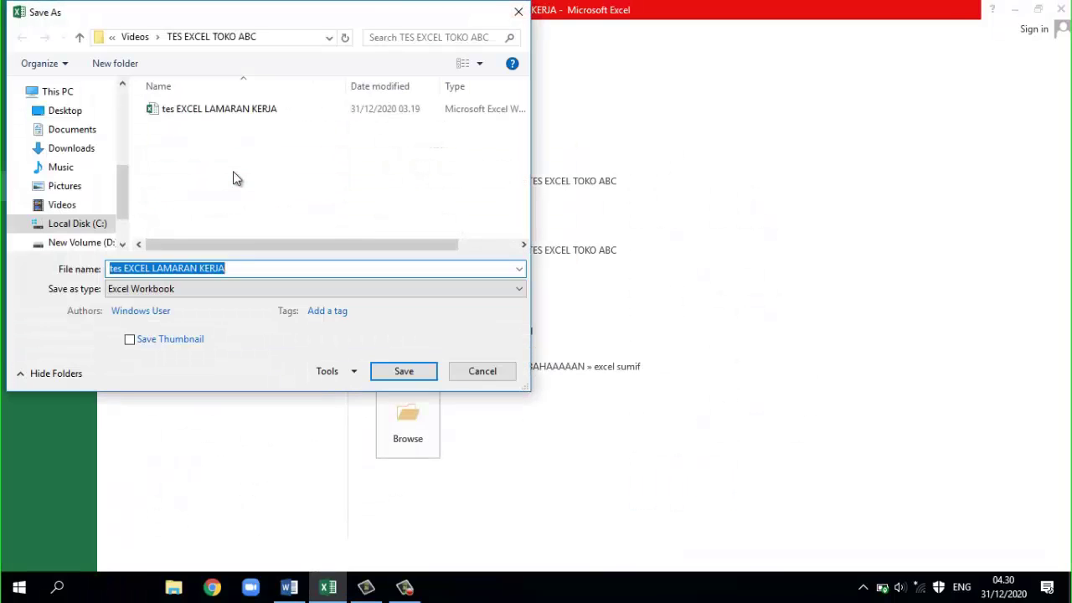
left_click(89, 134)
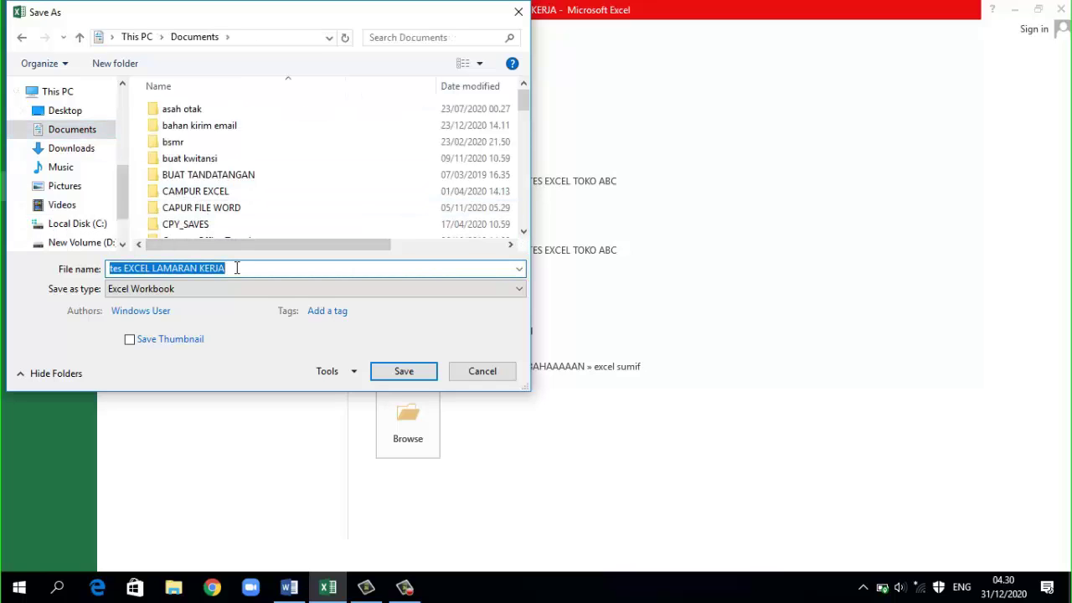
type("tes excel")
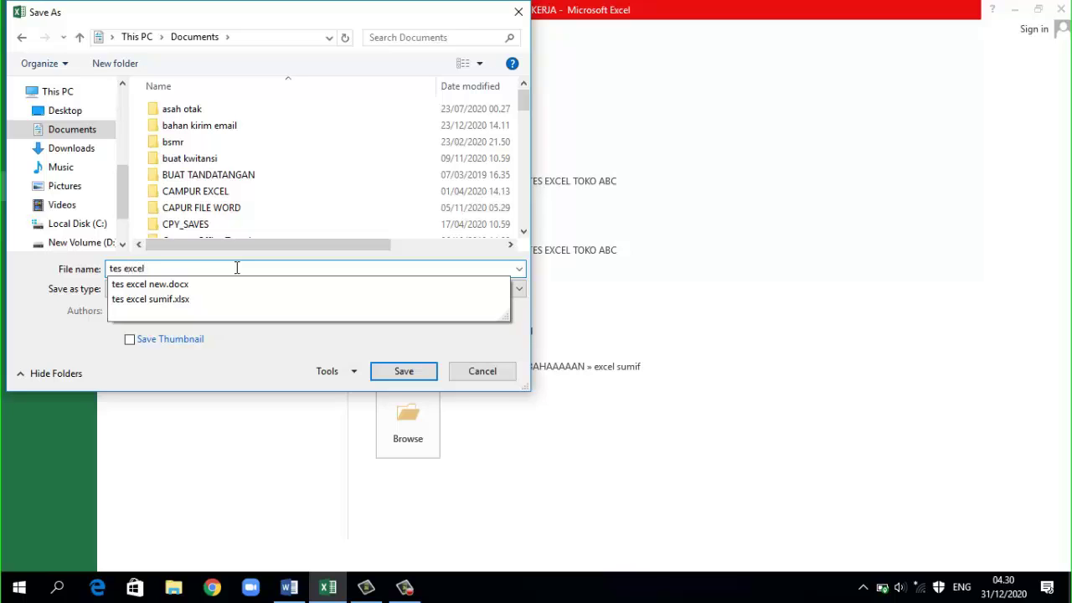
type(" andi")
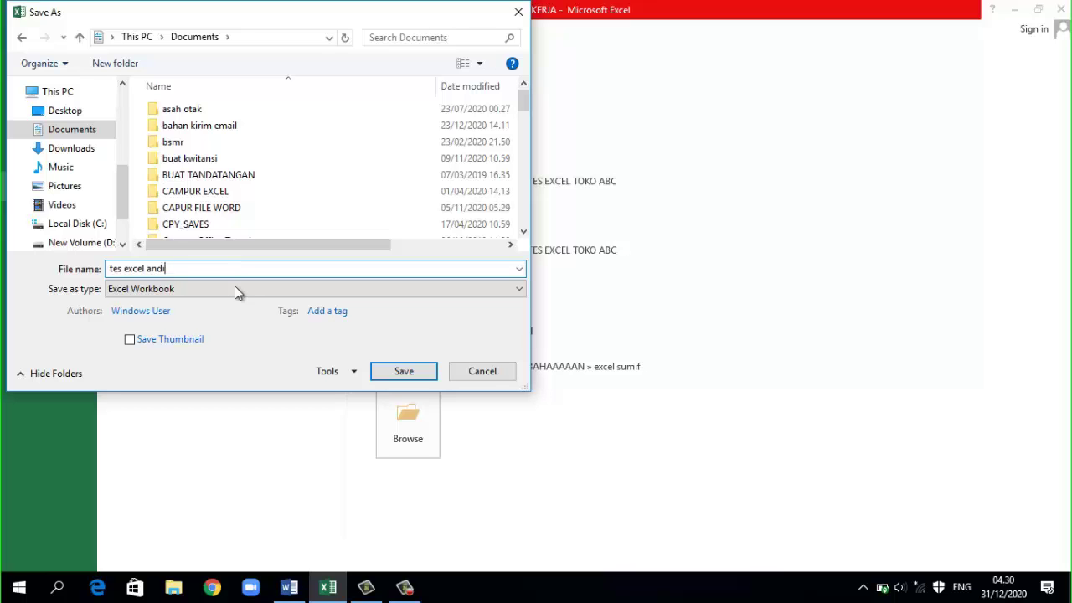
left_click(389, 372)
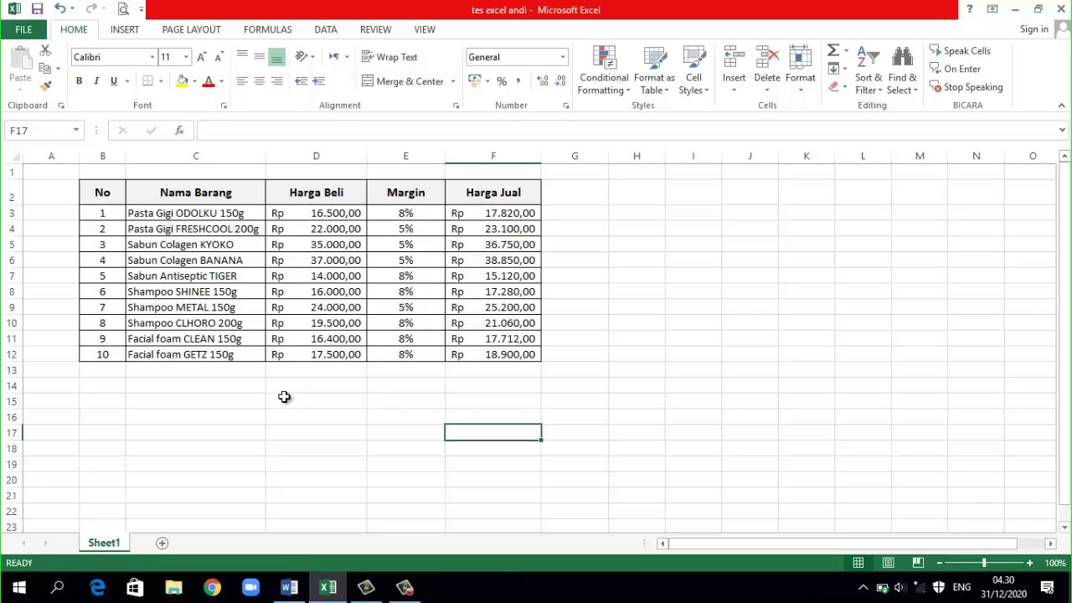
- Search the Documents folder in File Explorer for the saved workbook and open it
left_click(172, 590)
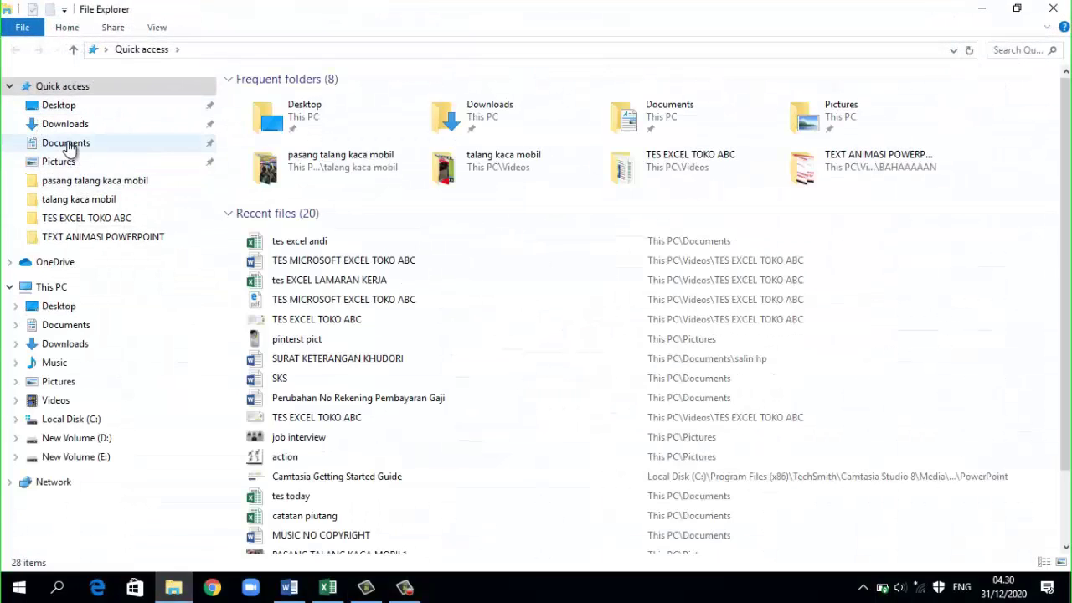
left_click(68, 144)
left_click(1021, 50)
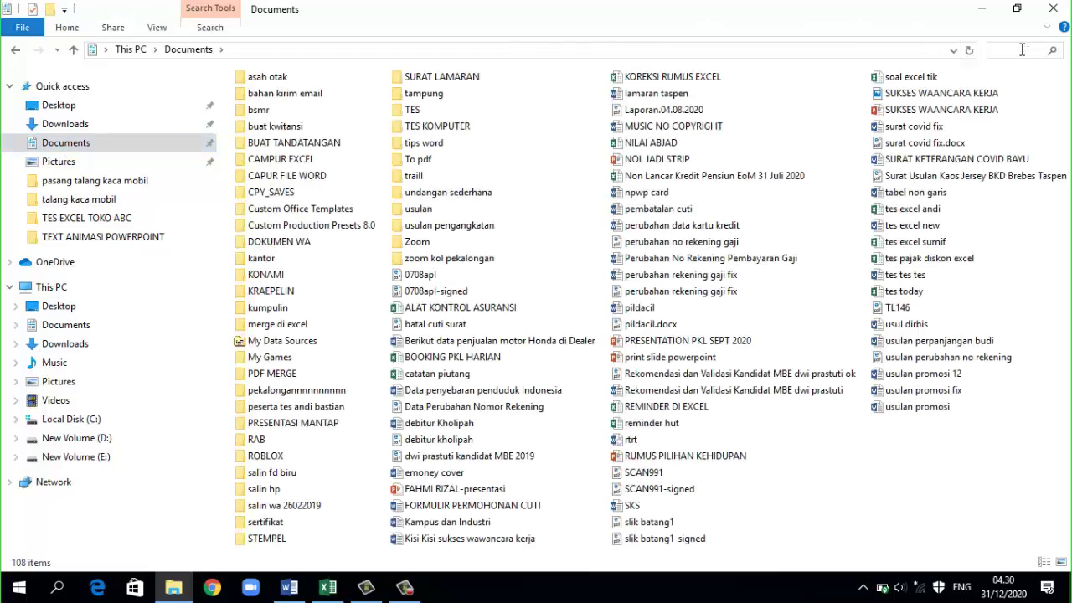
type("tes")
type(" exce")
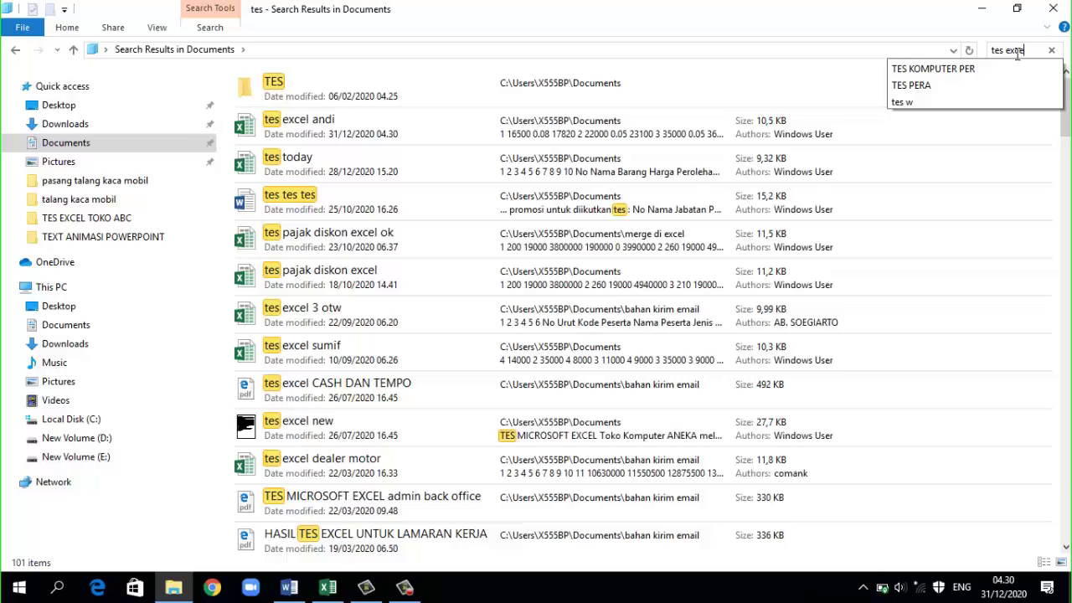
type("l")
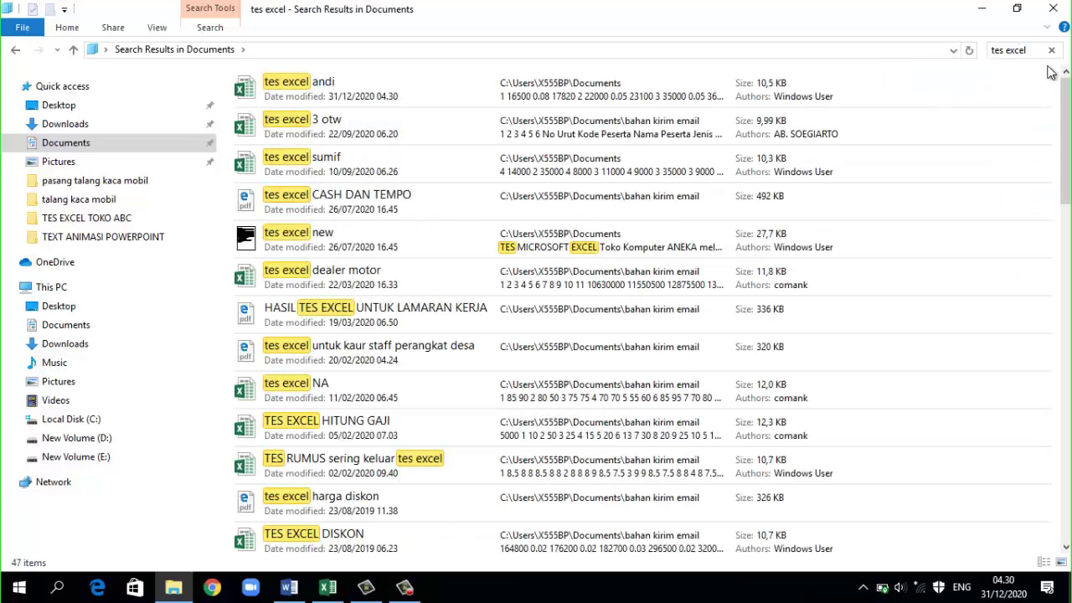
type(" and")
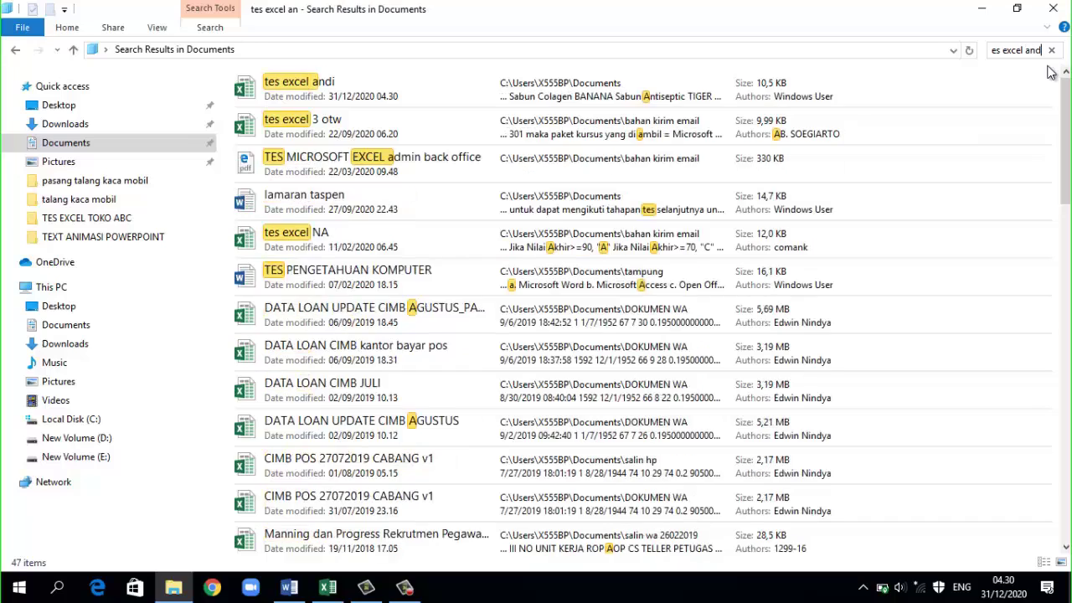
type("i")
left_click(312, 90)
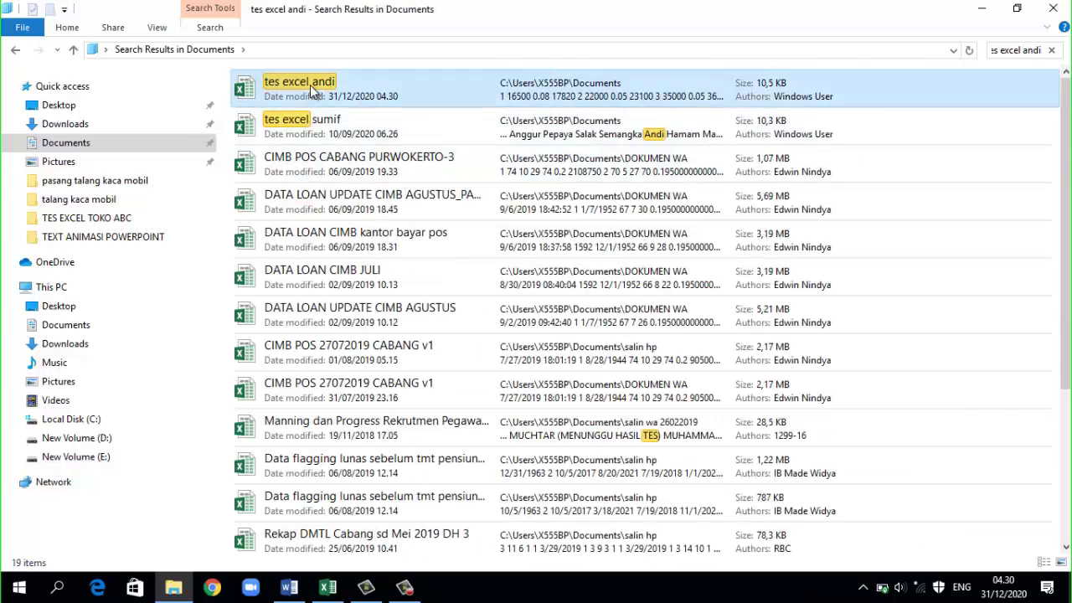
double_click(312, 91)
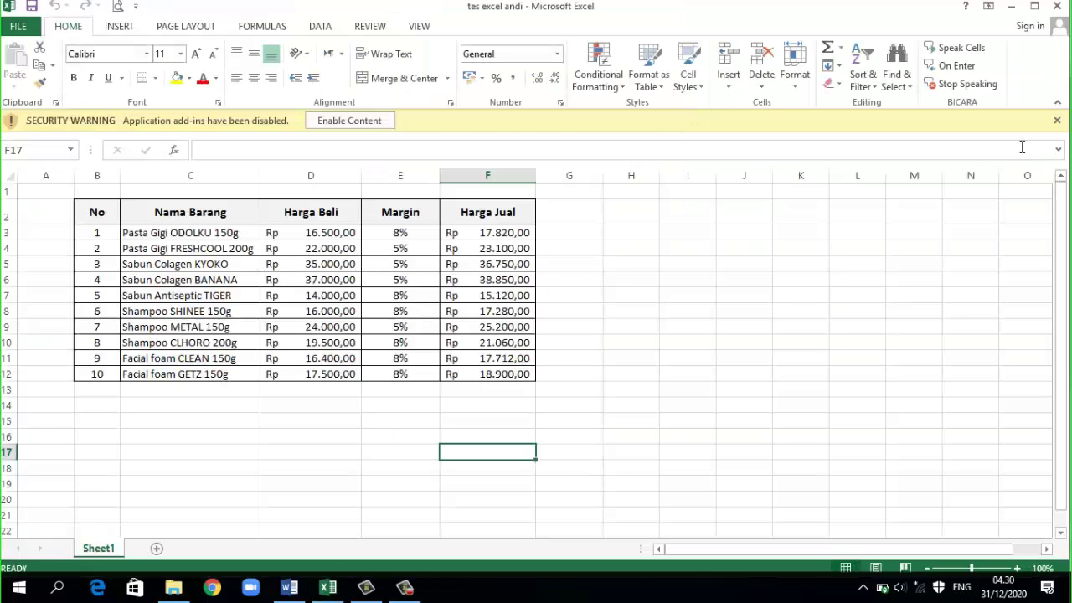
- Dismiss the add-ins warning, then close the workbook and File Explorer
left_click(1057, 120)
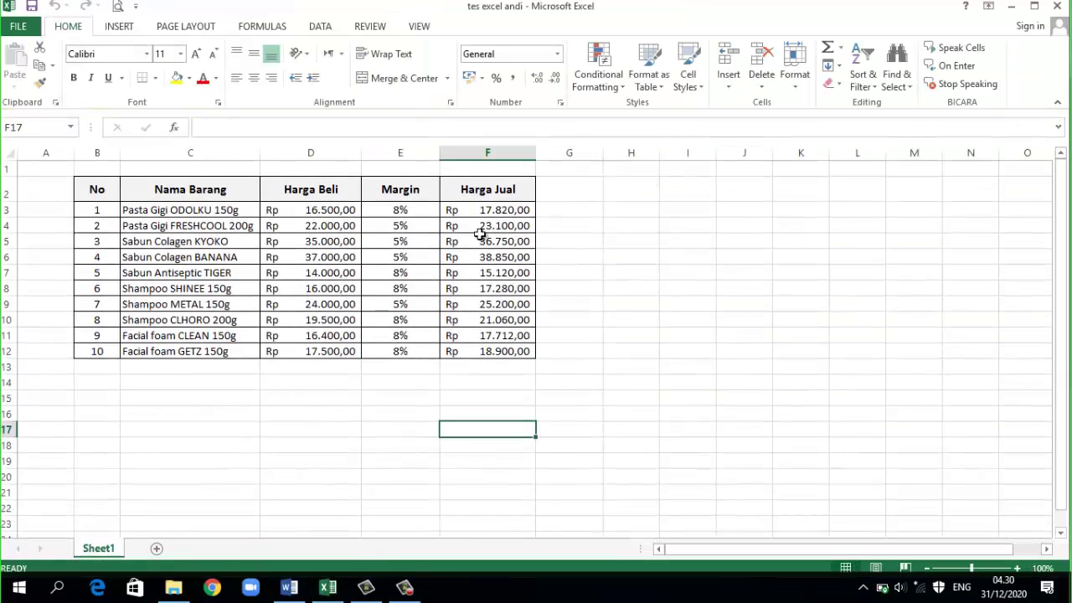
left_click(1057, 6)
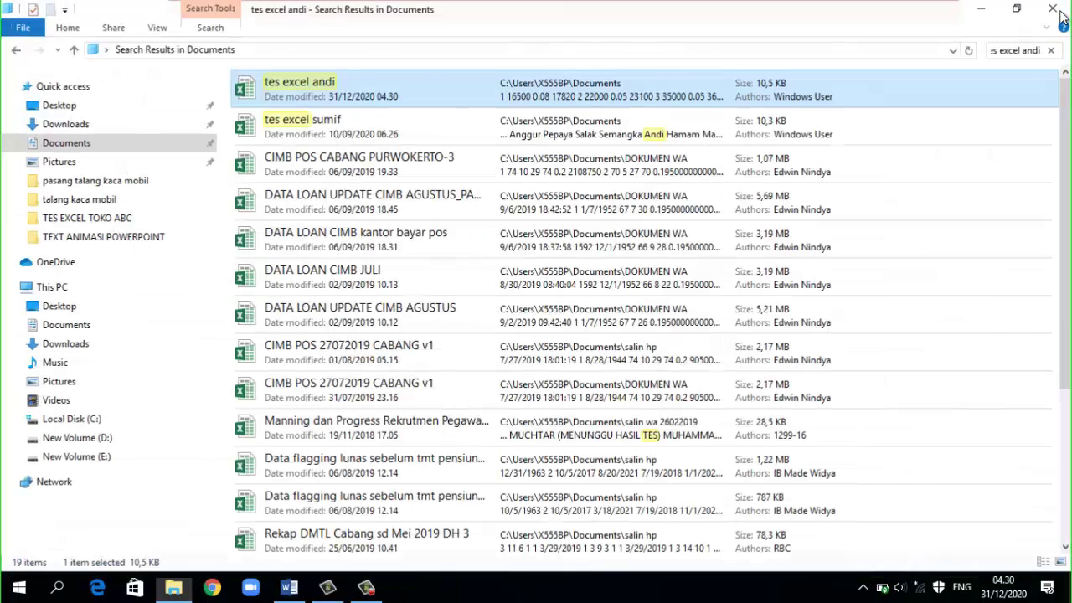
left_click(1057, 10)
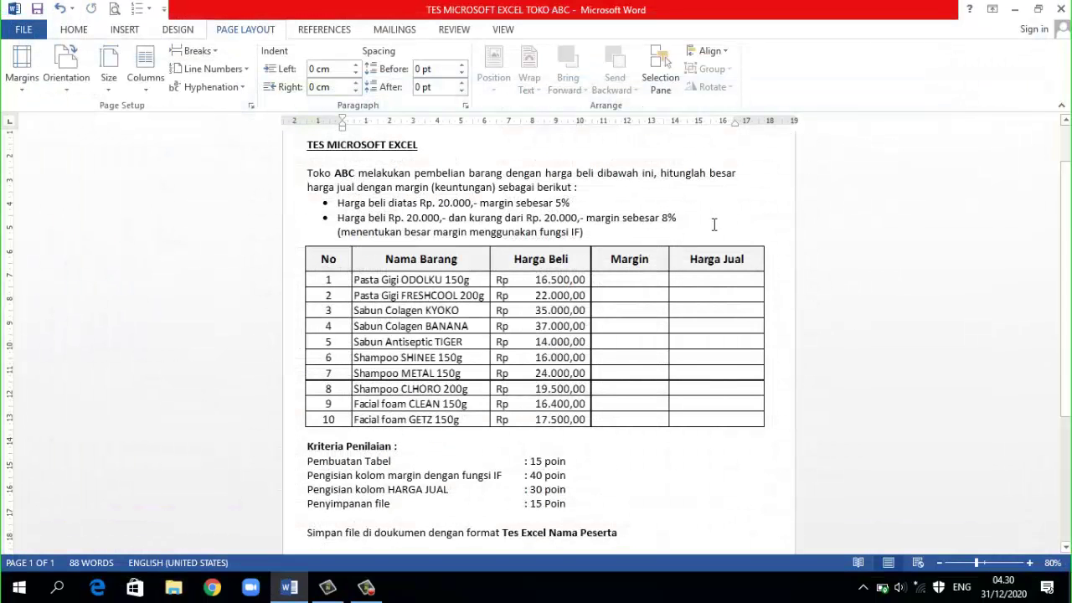